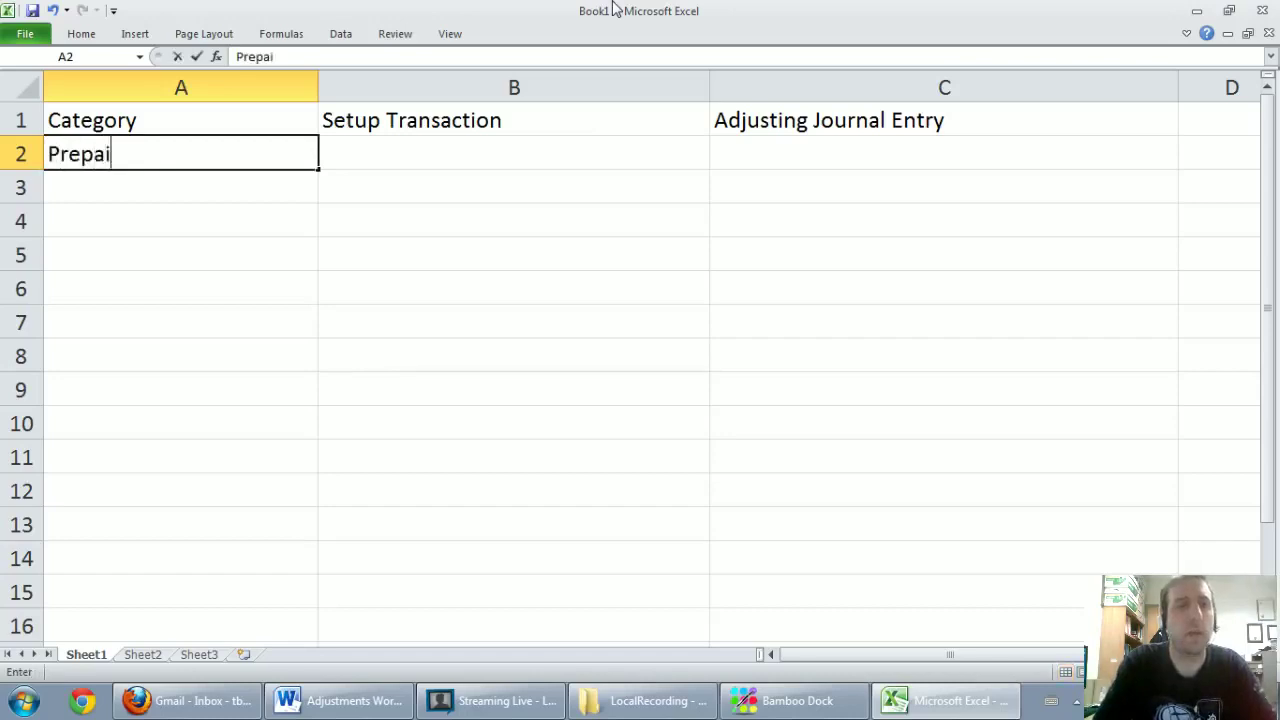
# - Complete the category "Prepaid expenses" in A2 and enter "Amortization" in A4
pyautogui.write('es')
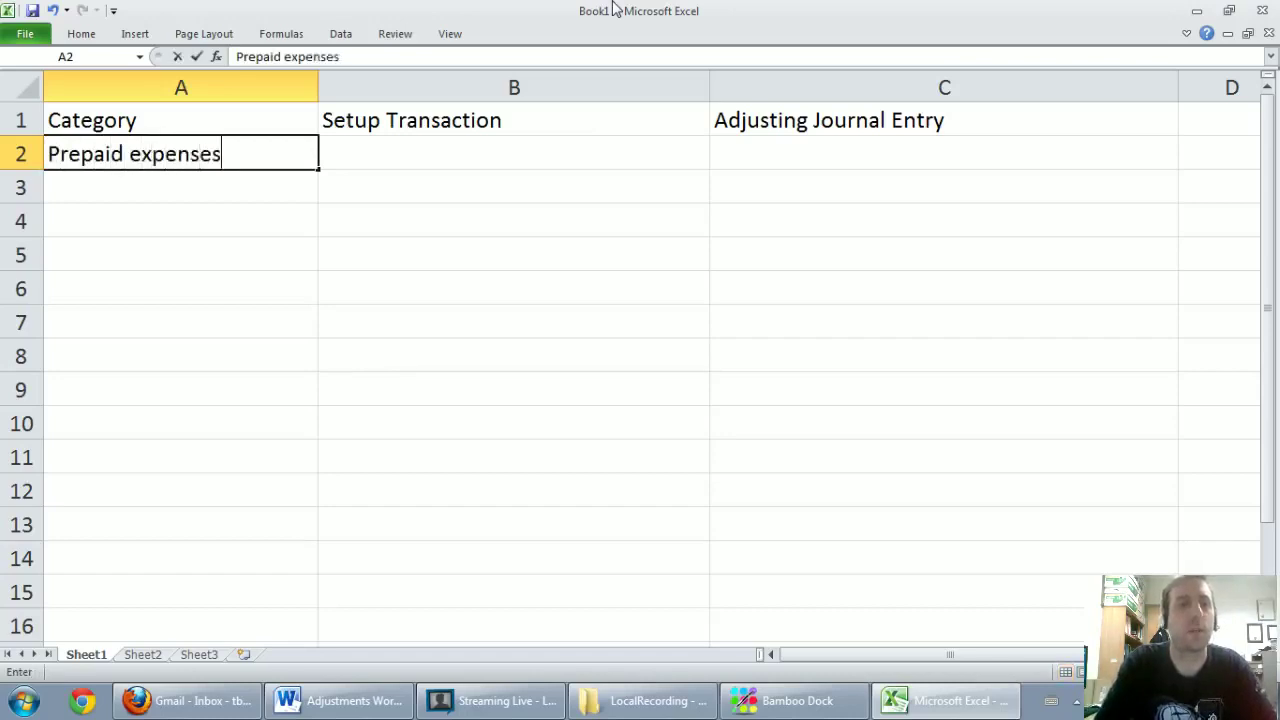
pyautogui.press('Return')
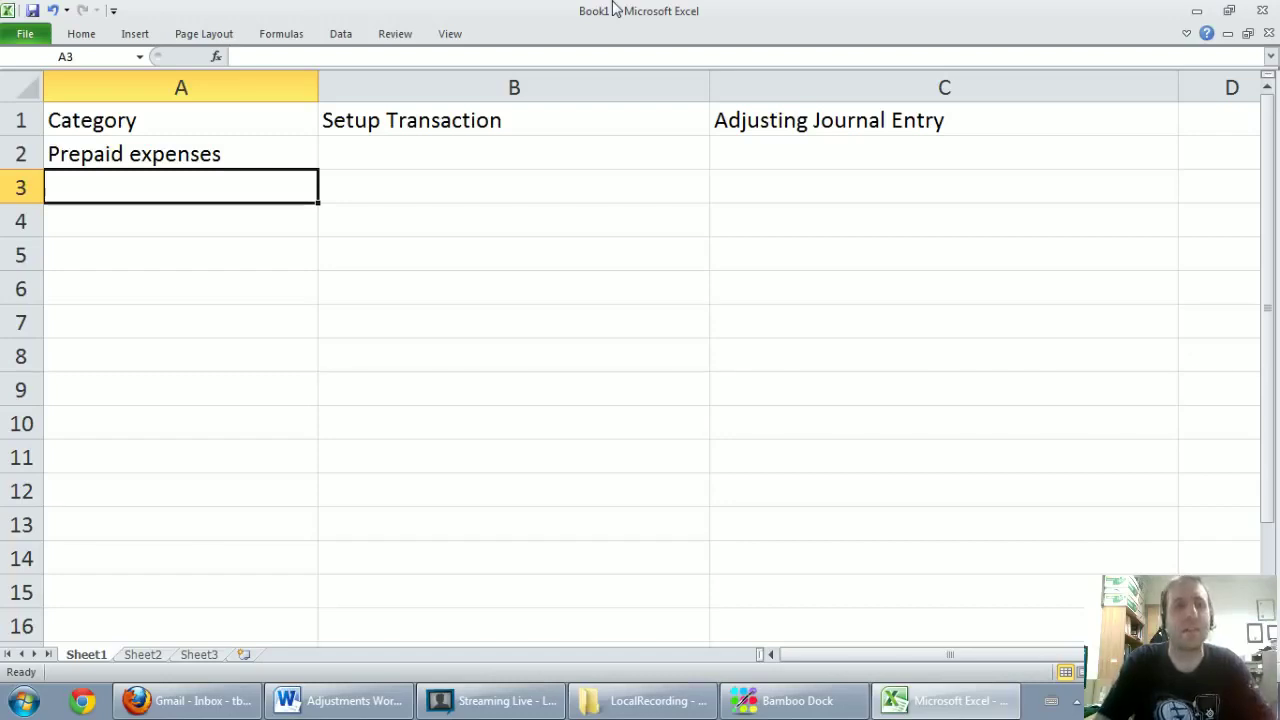
pyautogui.press('Return')
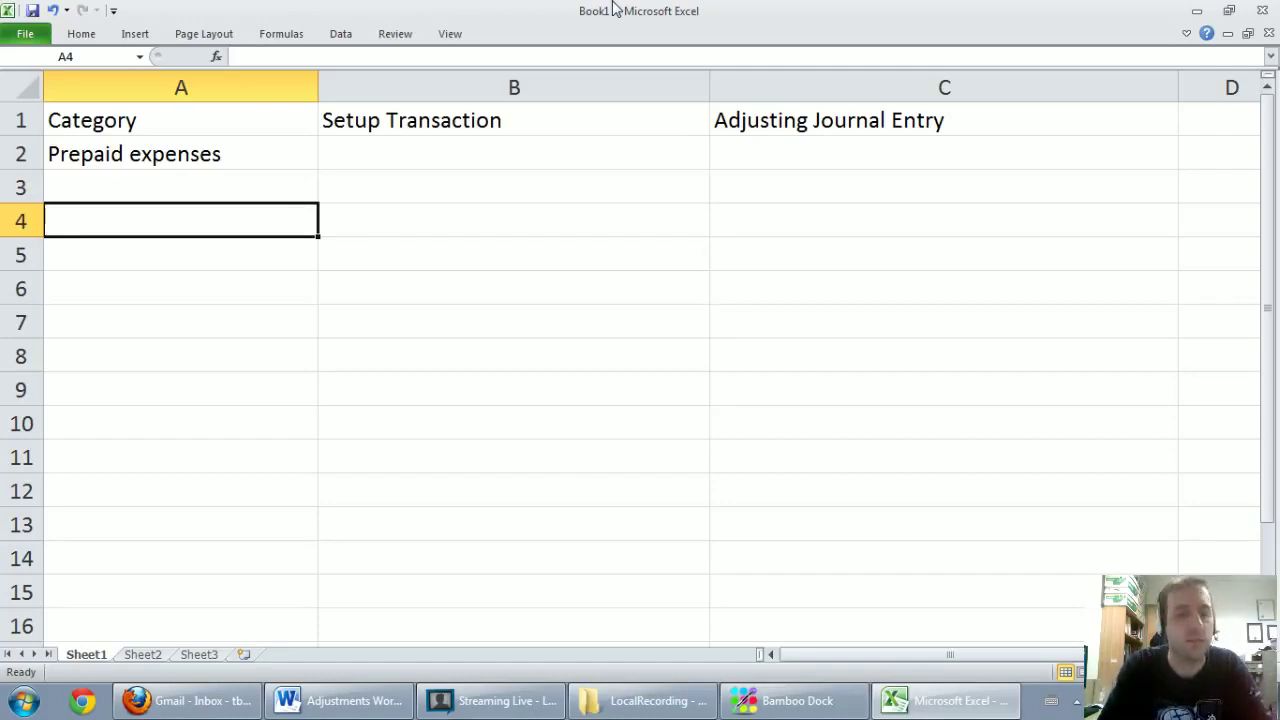
pyautogui.write('Amortization')
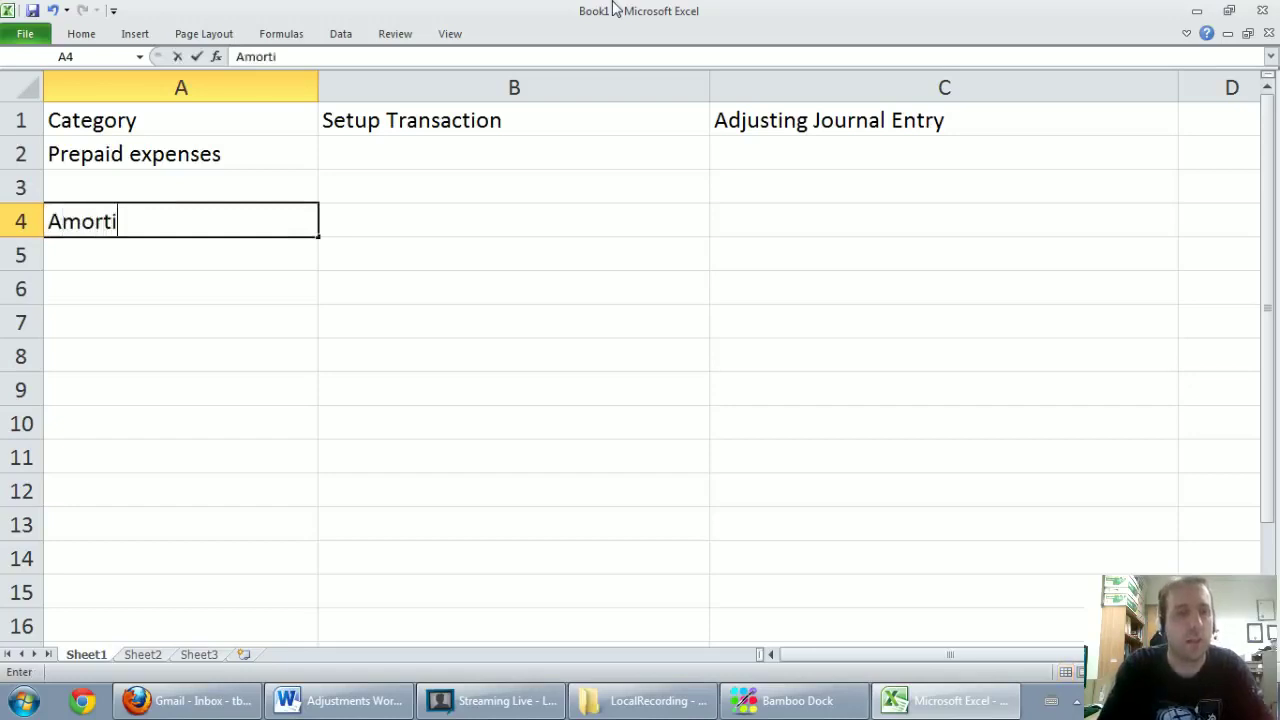
pyautogui.press('Return')
pyautogui.press('Return')
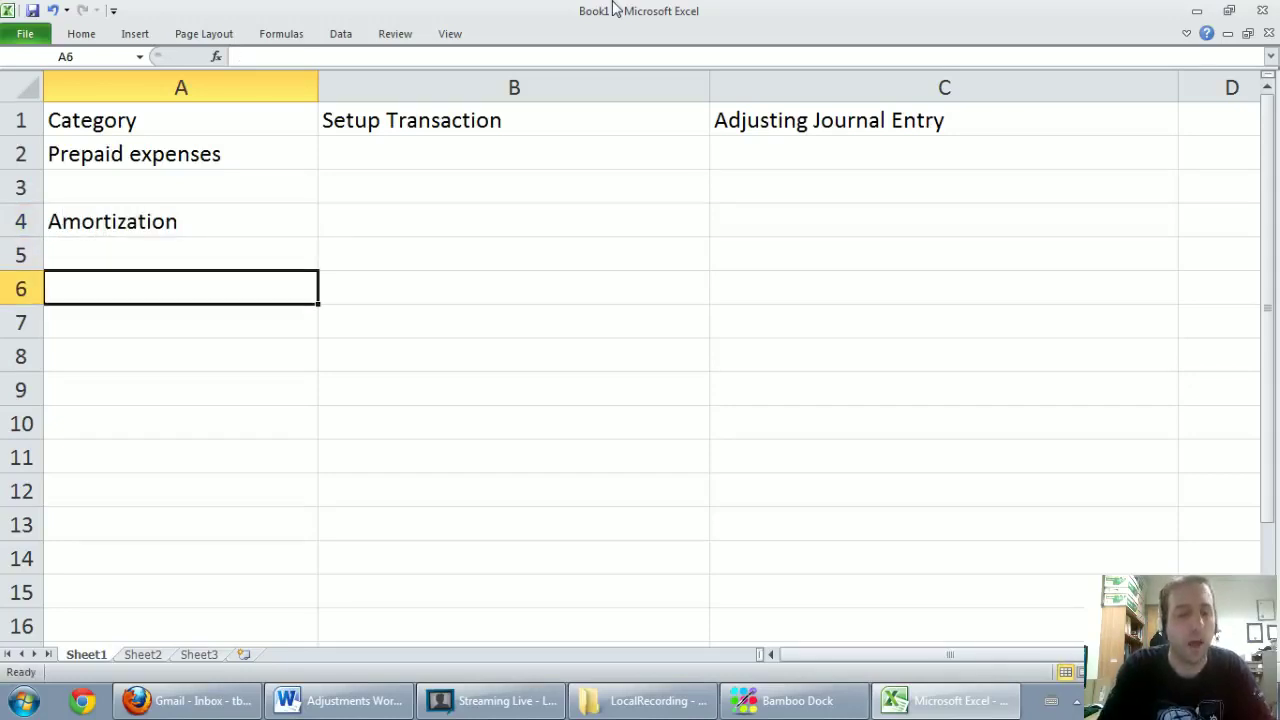
# - Add the categories "Accrued expenses" in A6 and "Accrued revenues" in A8
pyautogui.write('Accr')
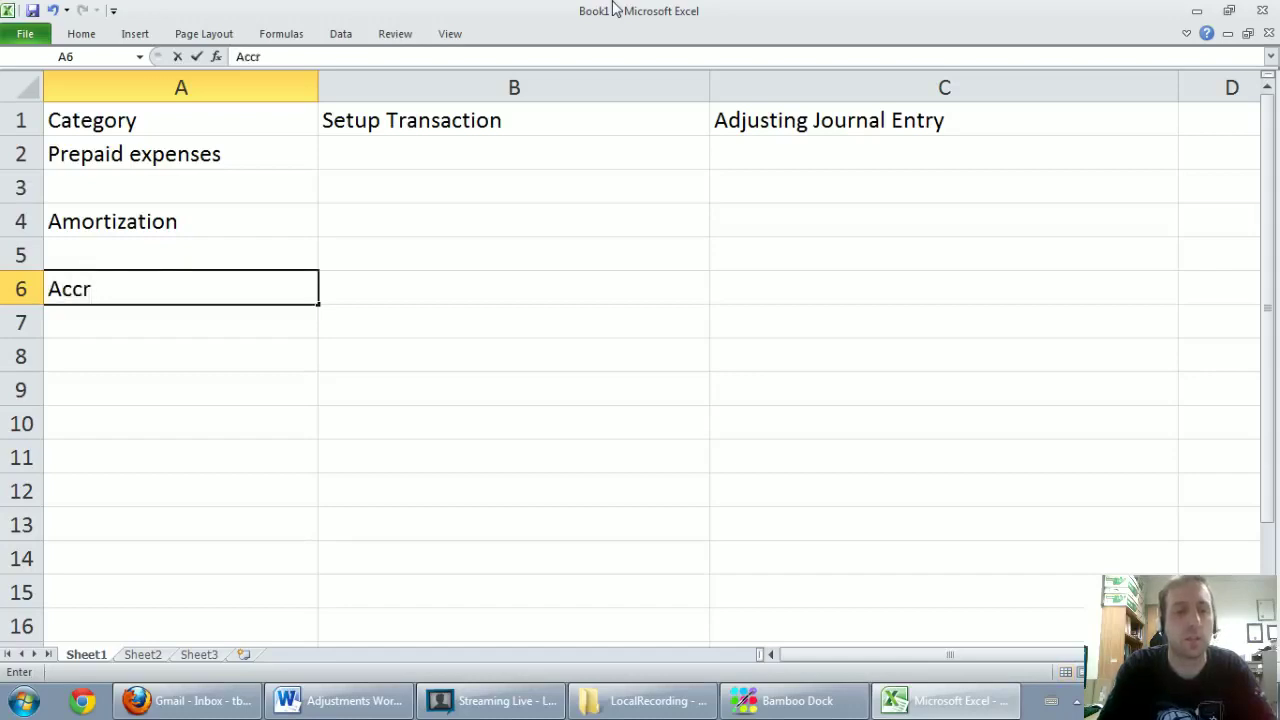
pyautogui.write('ued expenses')
pyautogui.press('Return')
pyautogui.press('Return')
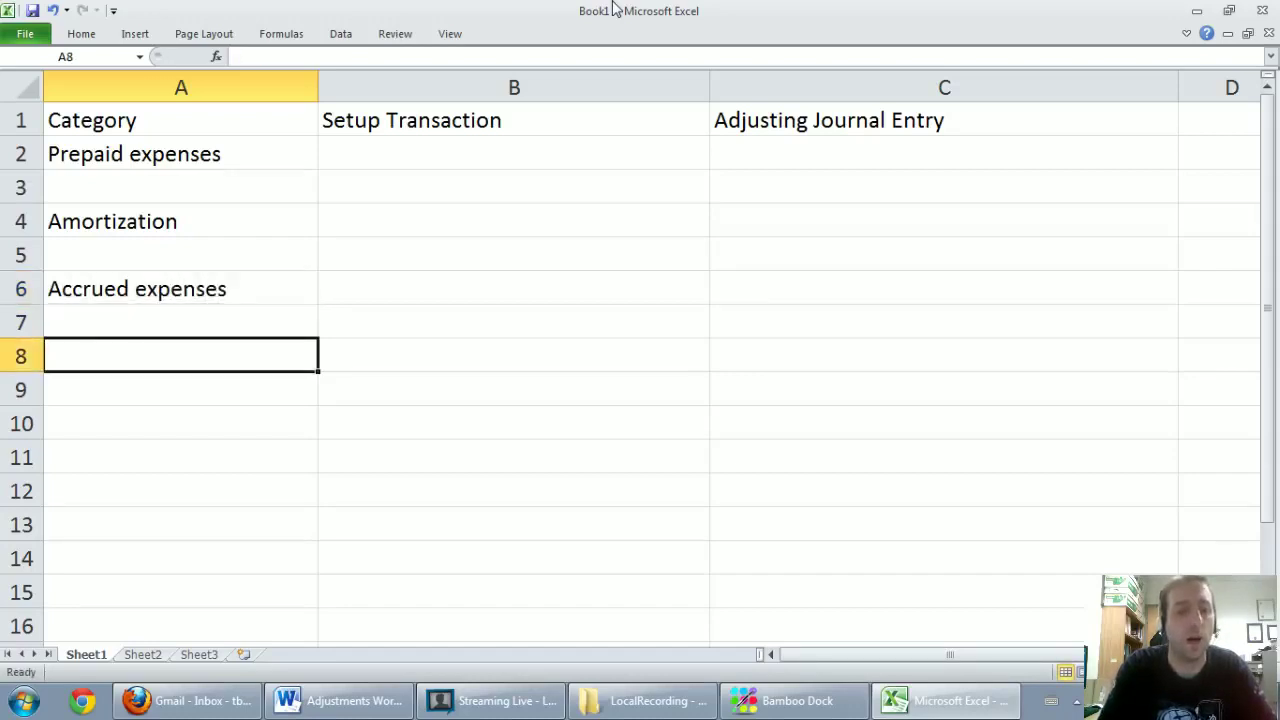
pyautogui.write('Accrued ')
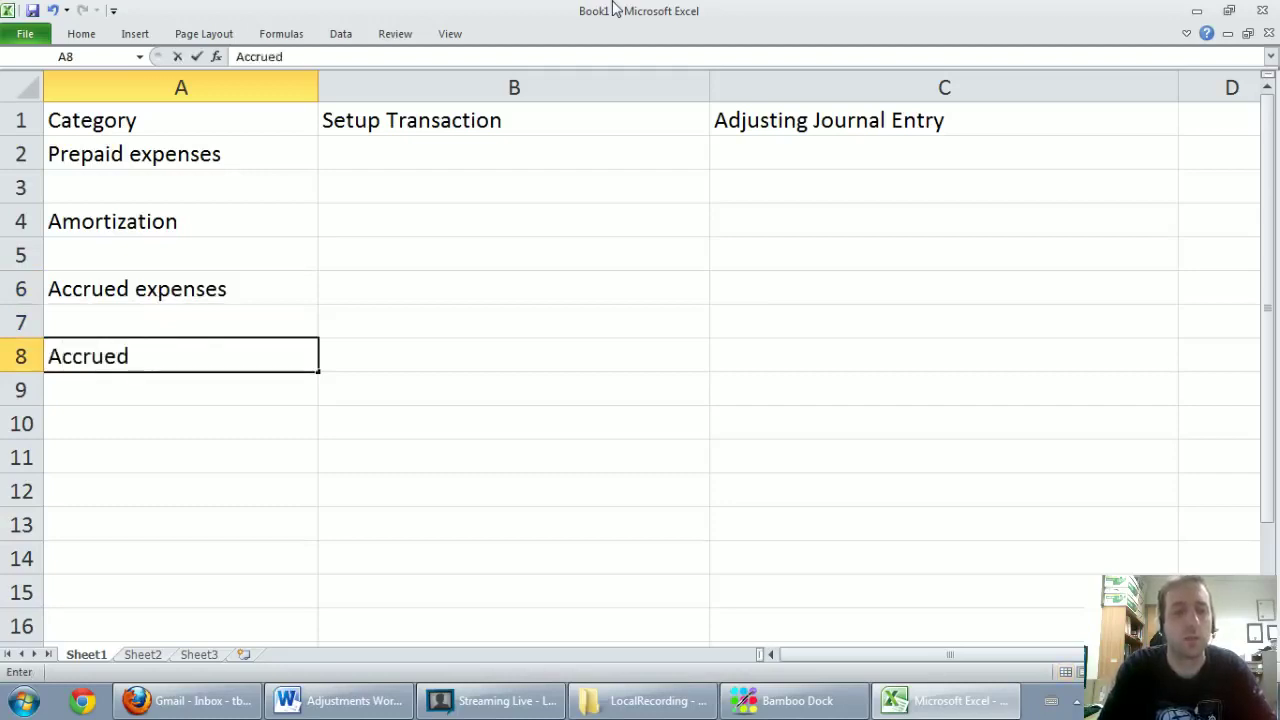
pyautogui.write('revenues')
pyautogui.press('Return')
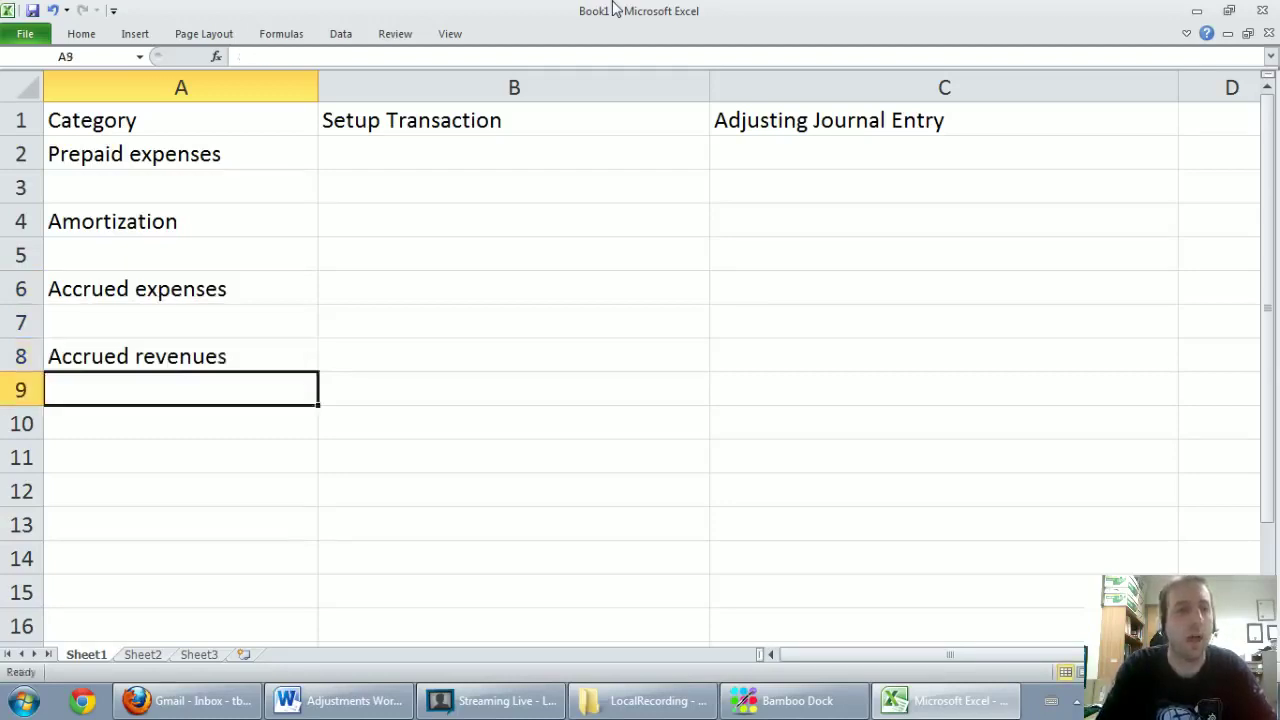
# - Add the category "Unearned revenues" in A10, leaving row 9 blank
pyautogui.press('Return')
pyautogui.write('Unear')
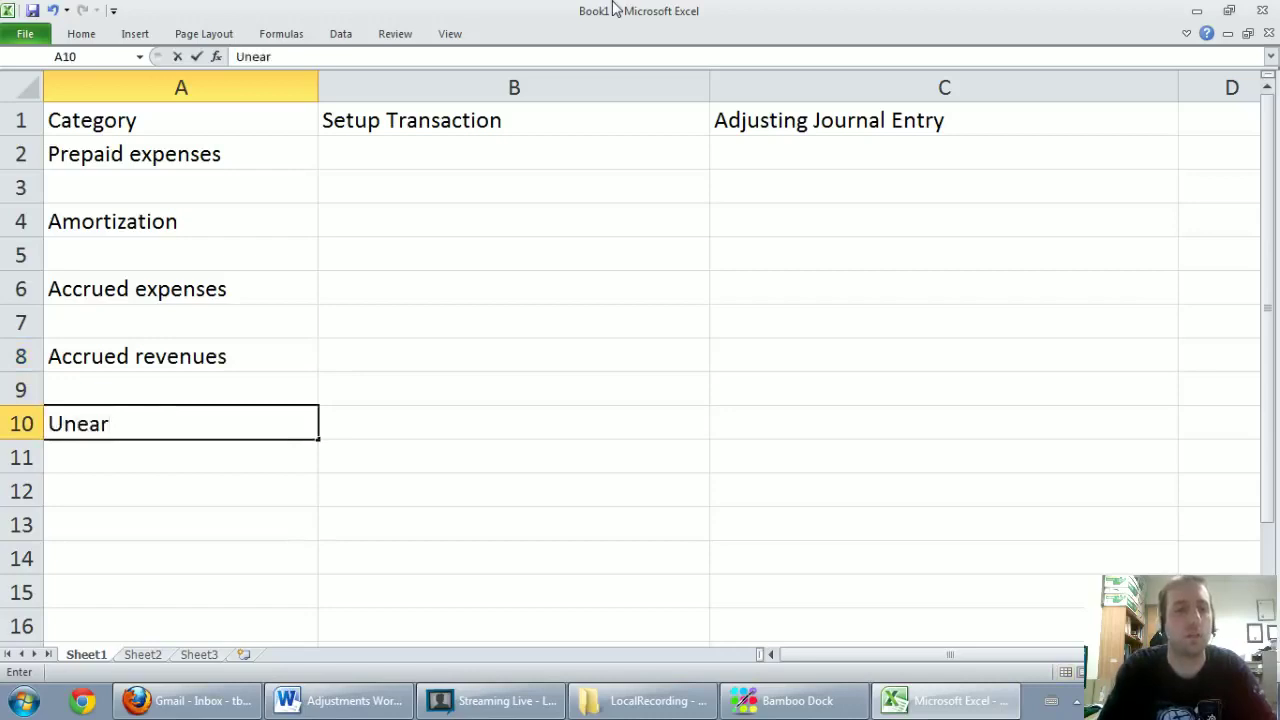
pyautogui.write('ned revenu')
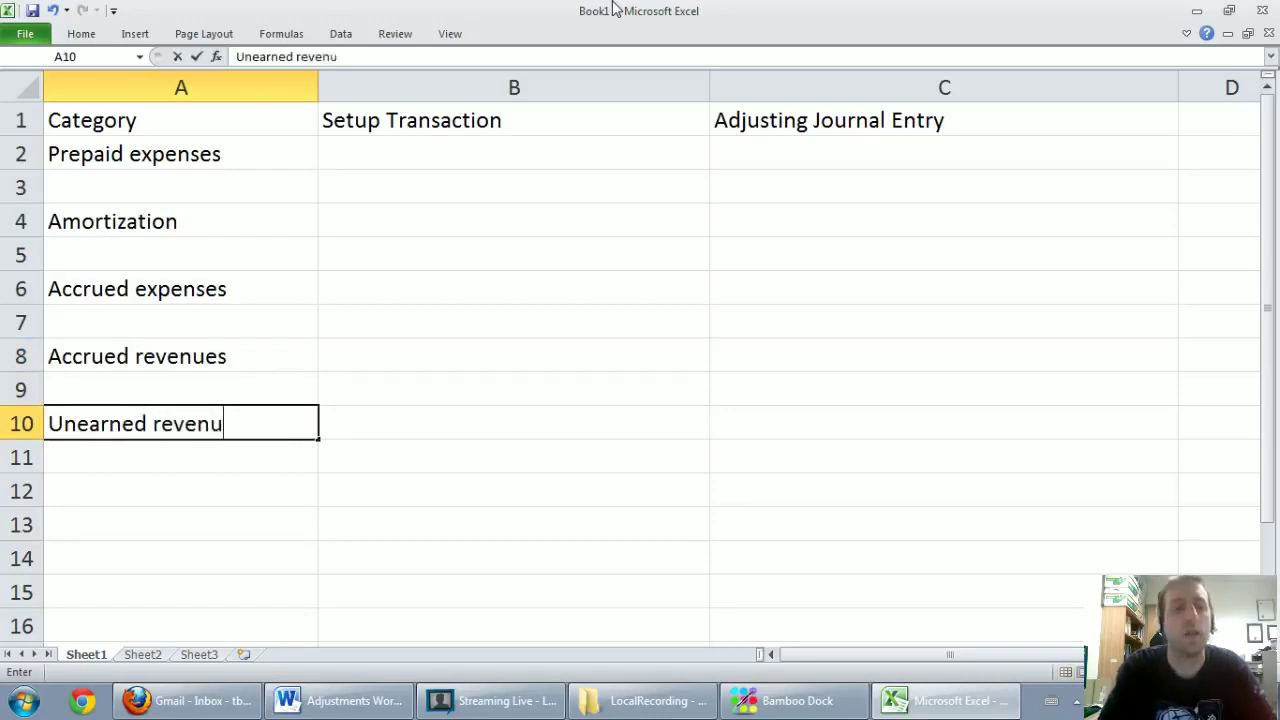
pyautogui.write('es')
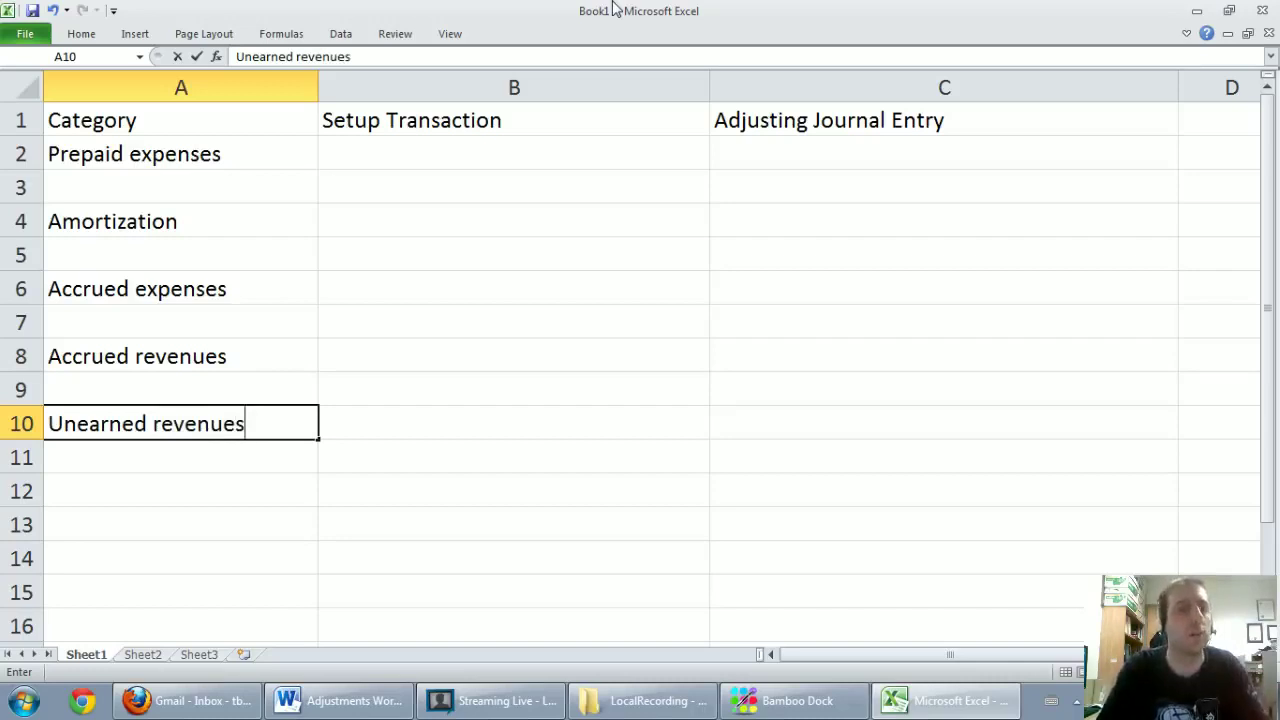
pyautogui.press('Tab')
# - Enter the prepaid expenses setup transaction: "DR Prepaid" followed by an underscore blank in B2 and an indented "CR Cash" in B3
pyautogui.press('Up')
pyautogui.press('Up')
pyautogui.press('Up')
pyautogui.press('Up')
pyautogui.press('Up')
pyautogui.press('Up')
pyautogui.press('Up')
pyautogui.press('Up')
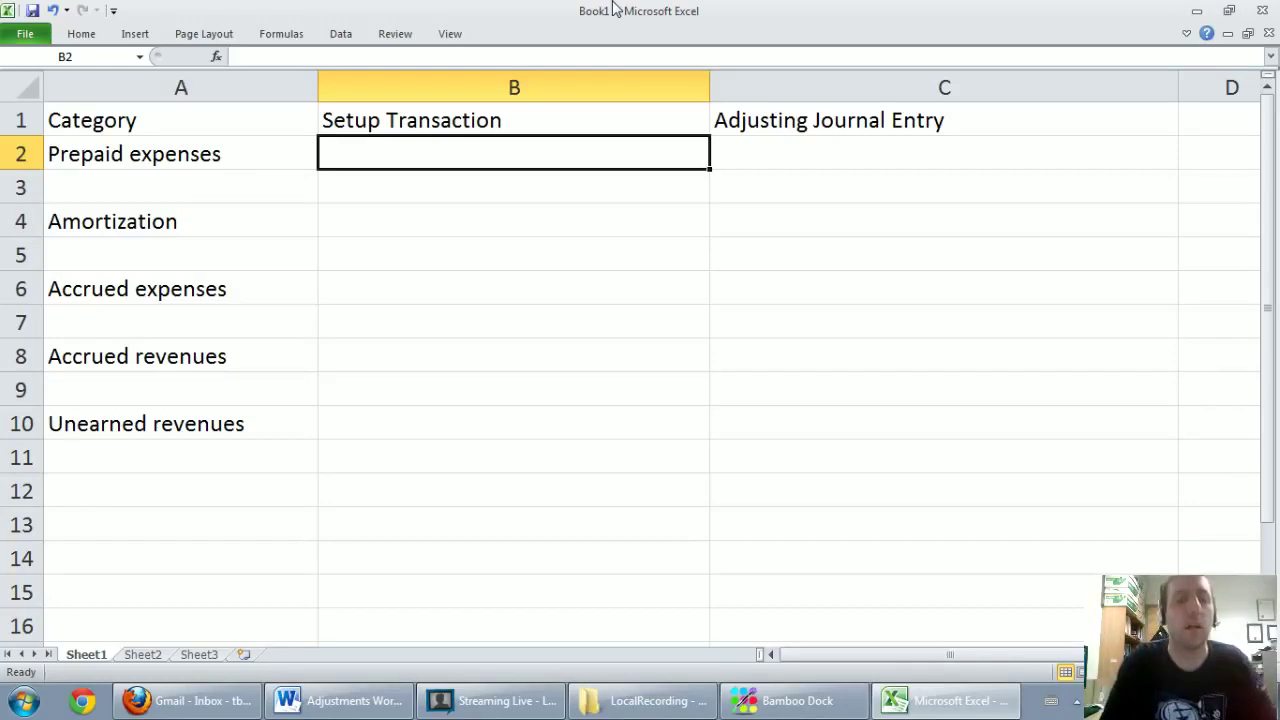
pyautogui.write('DR Prep')
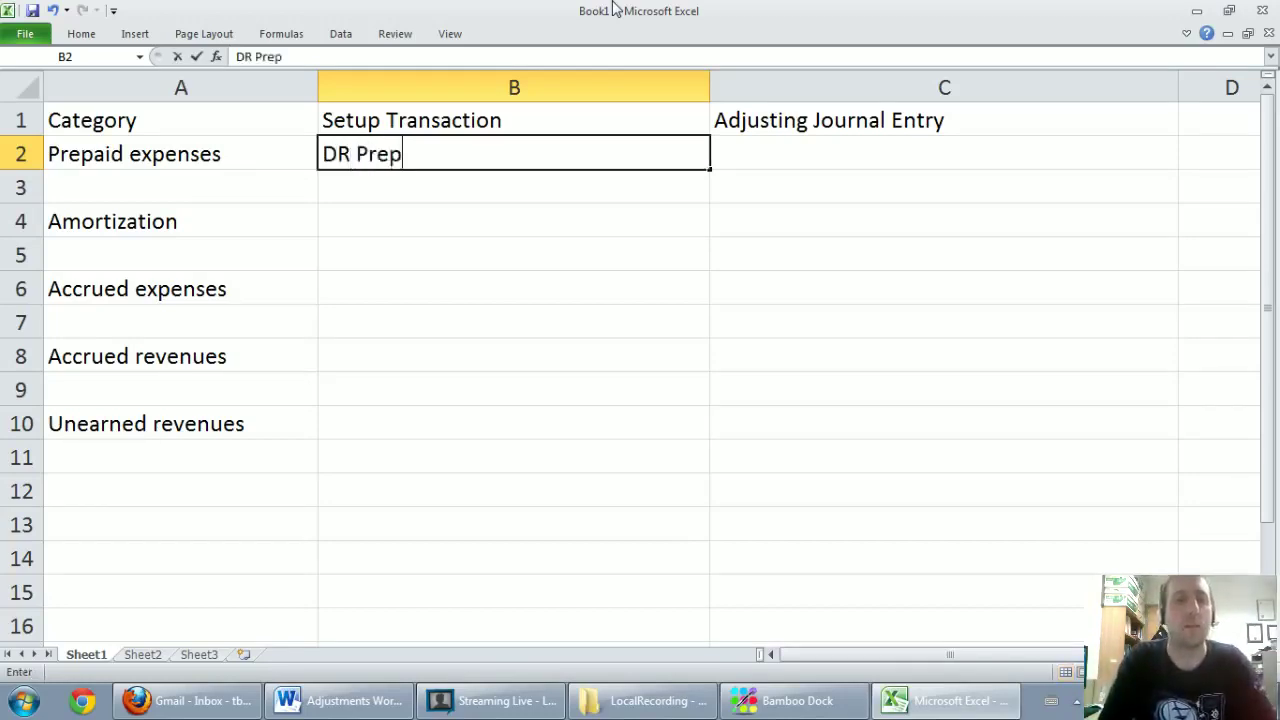
pyautogui.write('aid ___________')
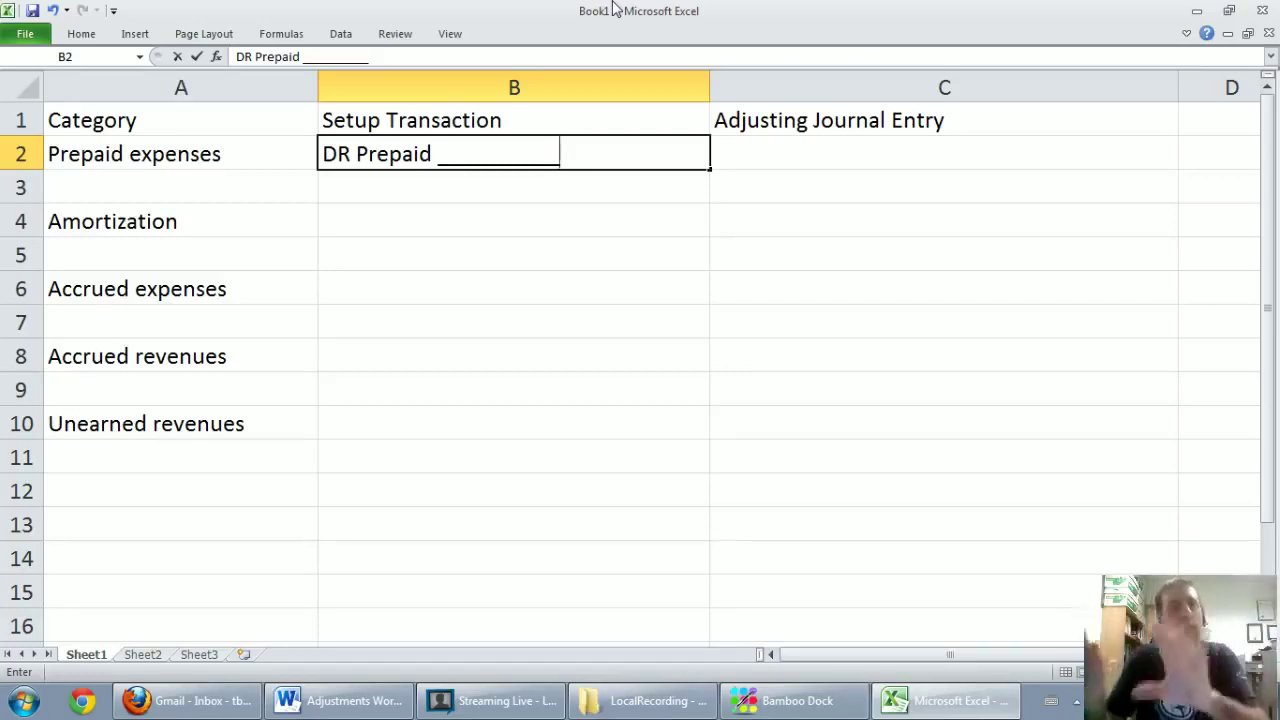
pyautogui.press('Return')
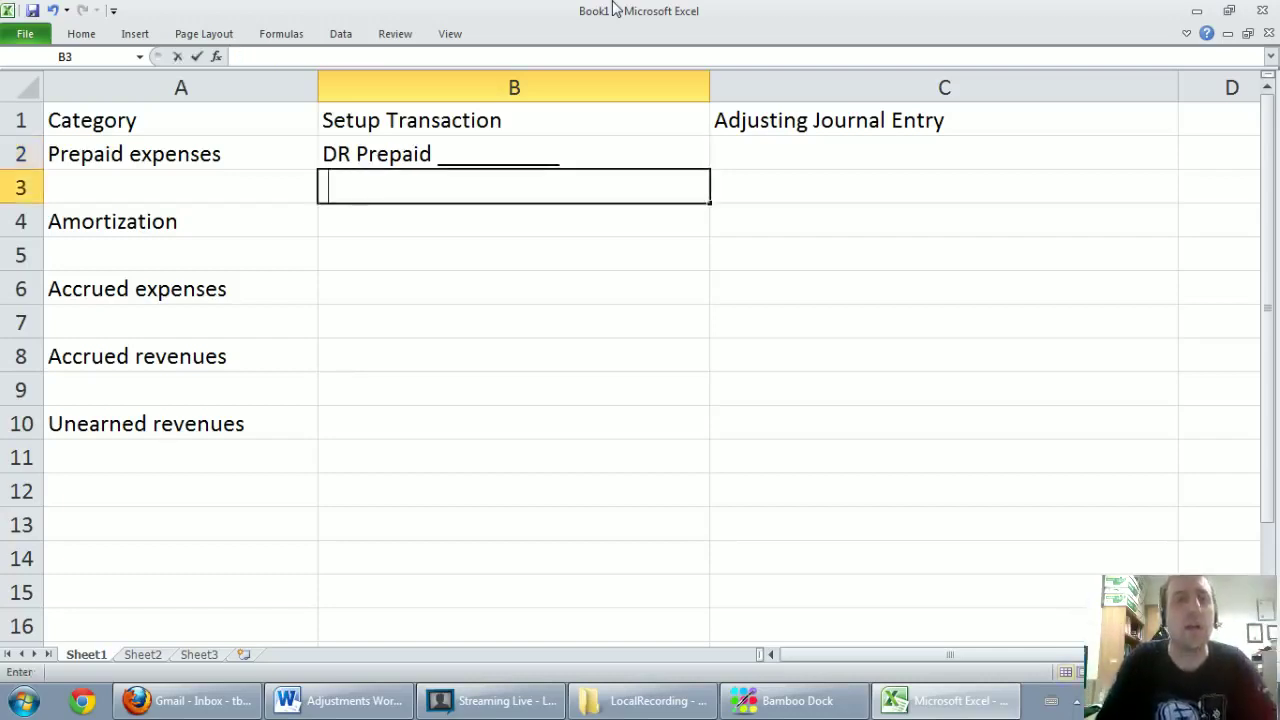
pyautogui.write('CR Cash')
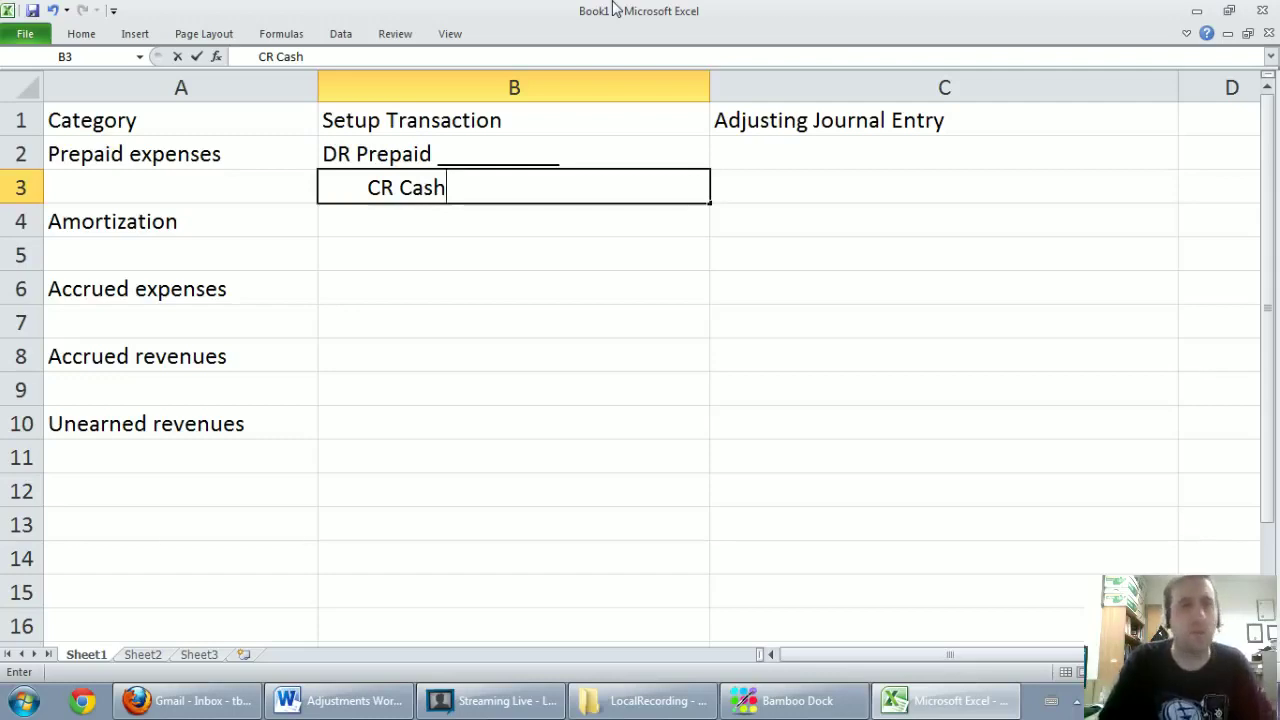
pyautogui.press('Return')
# - Enter the prepaid expenses adjusting entry: "DR _________ expense" in C2 and an indented "CR Prepaid ___________" in C3
pyautogui.press('Right')
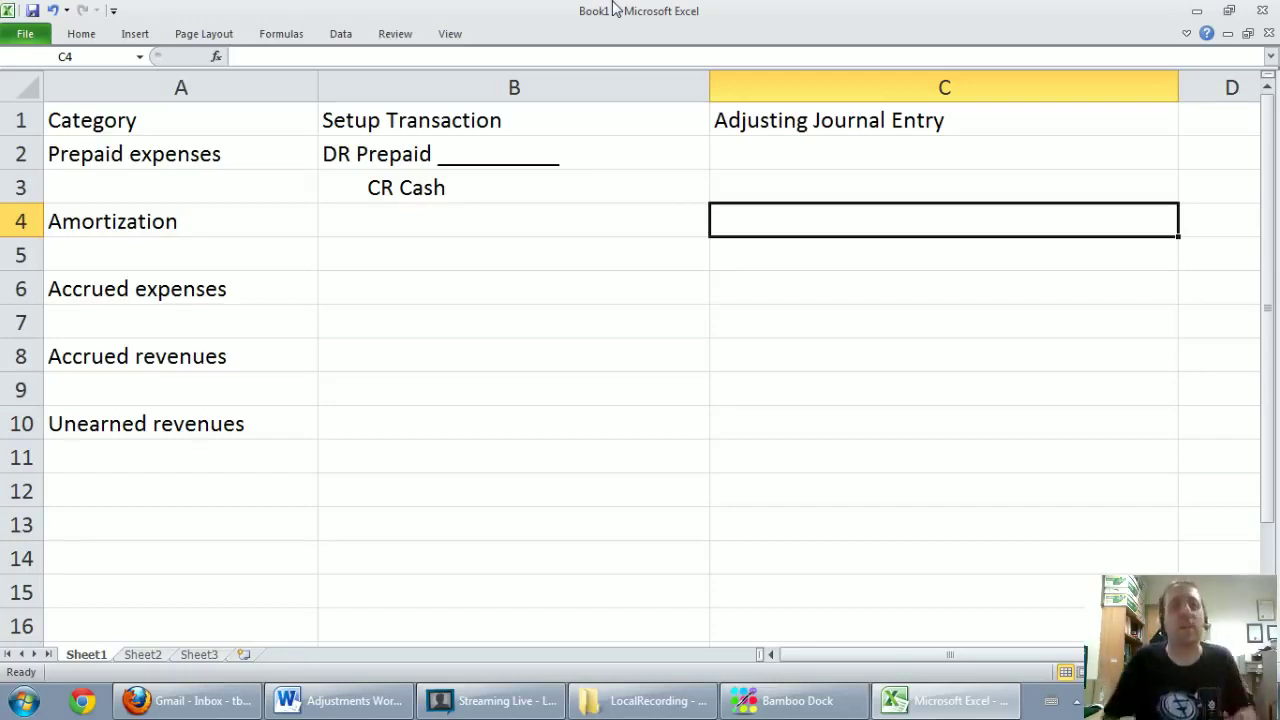
pyautogui.press('Up')
pyautogui.press('Up')
pyautogui.write('DR')
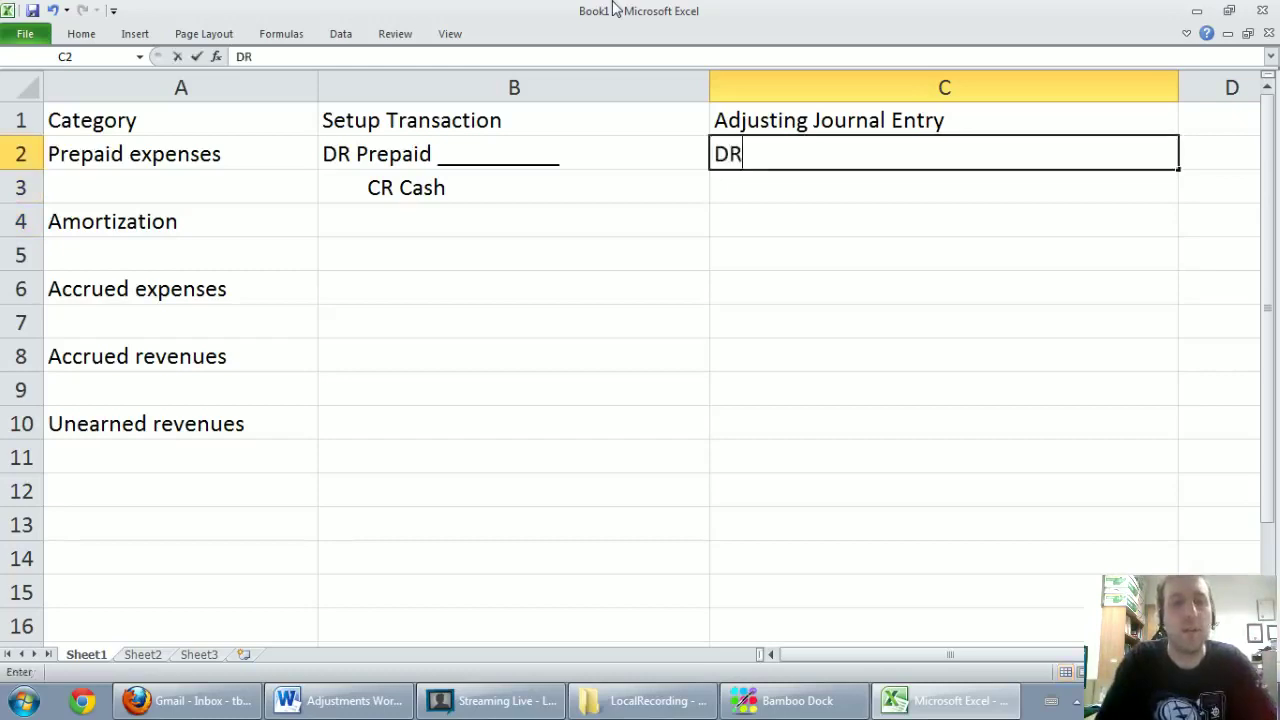
pyautogui.write(' _________ exp')
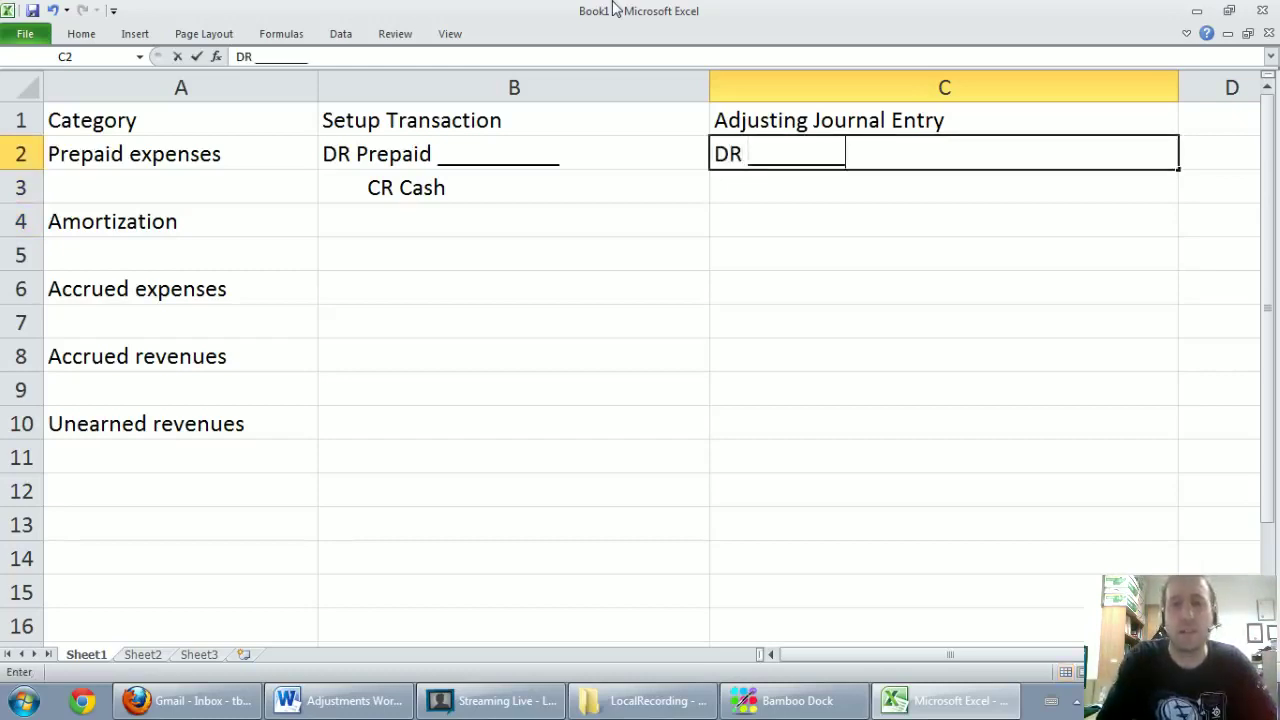
pyautogui.write('ense')
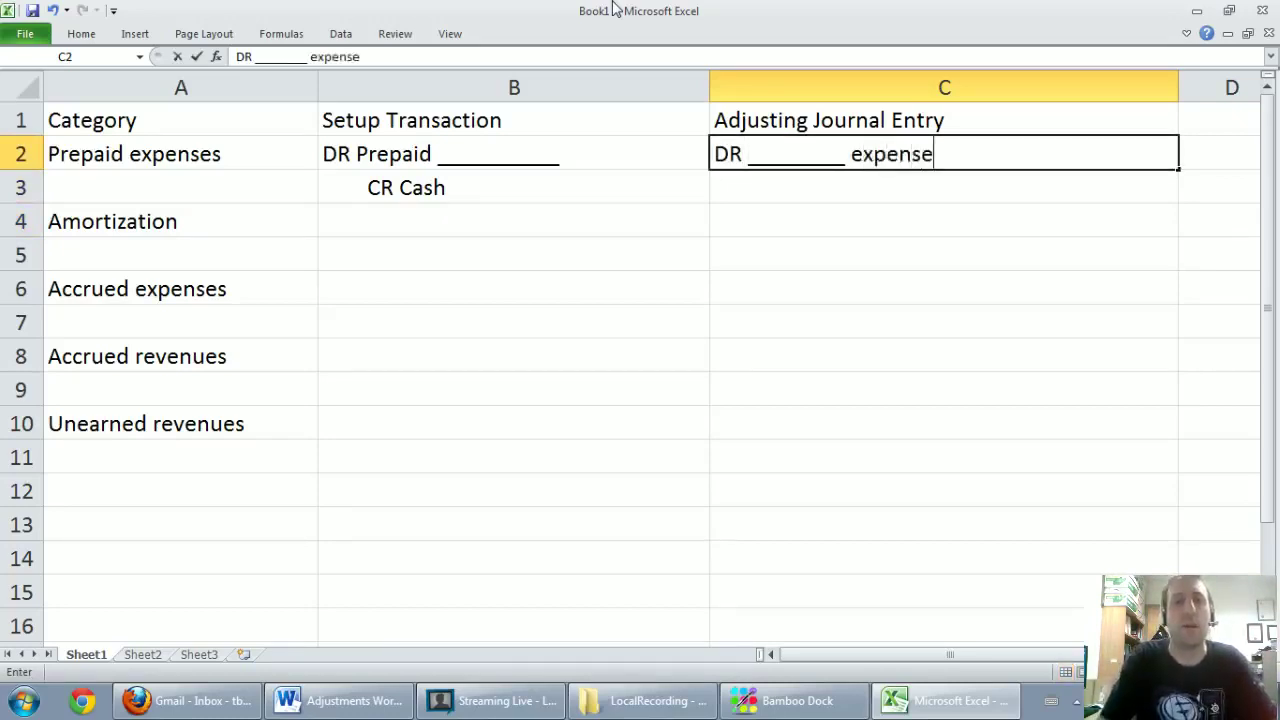
pyautogui.press('Return')
pyautogui.write('CR')
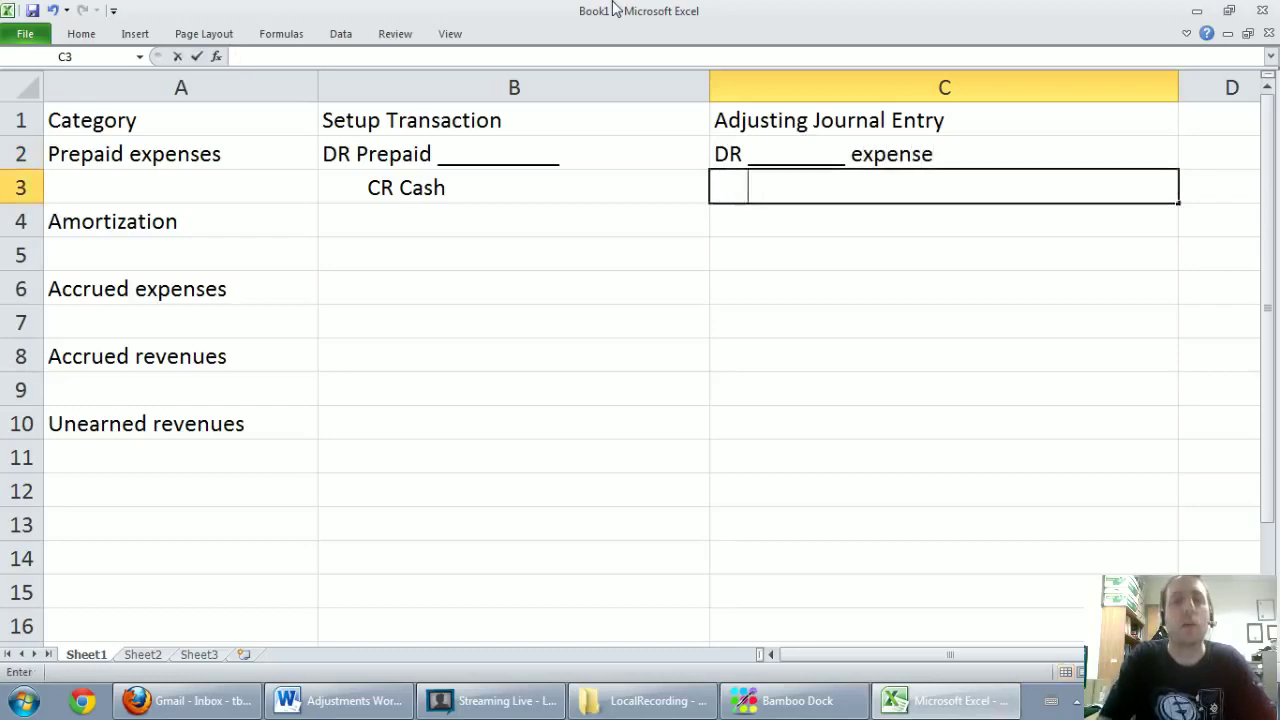
pyautogui.write(' Pr')
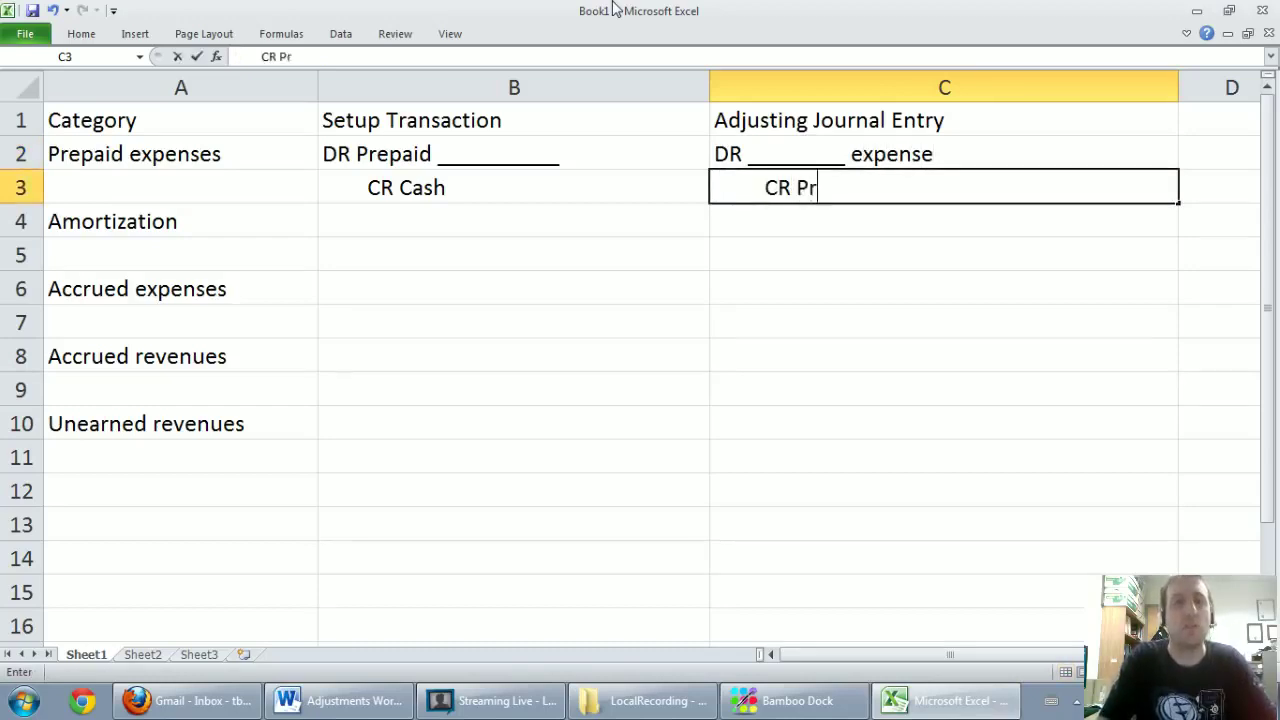
pyautogui.write('epaid ___________')
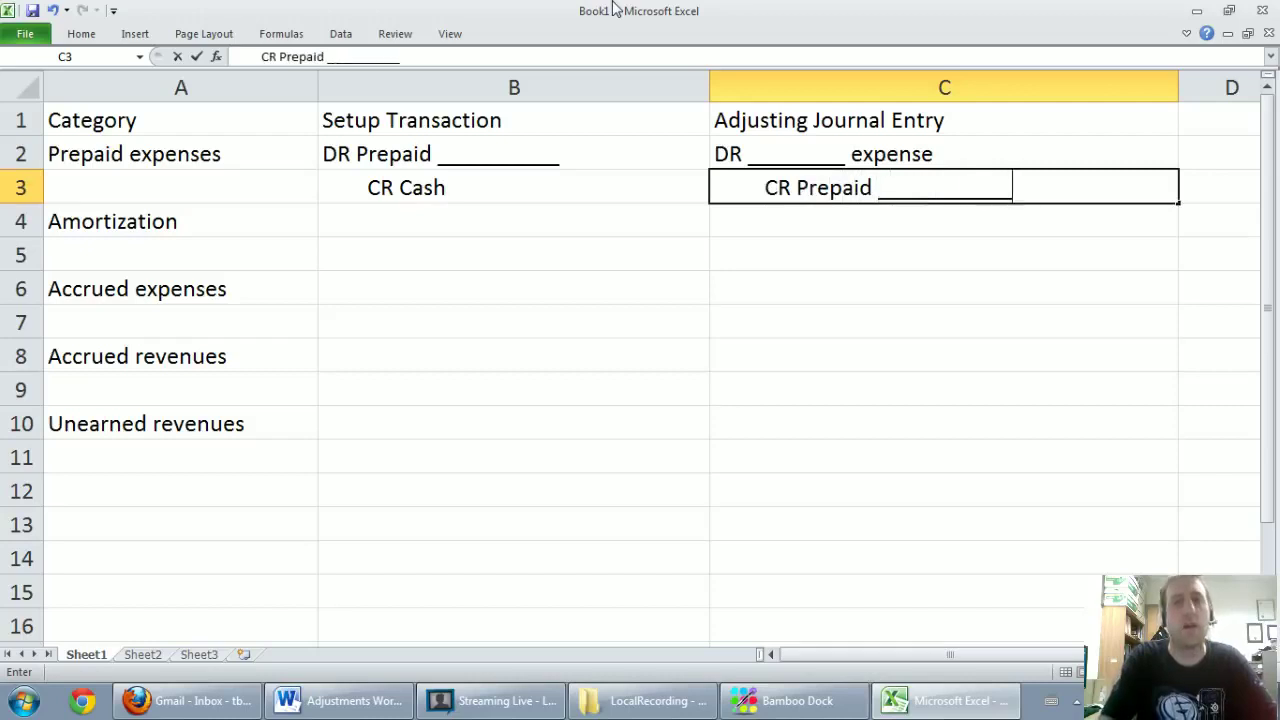
pyautogui.press('Return')
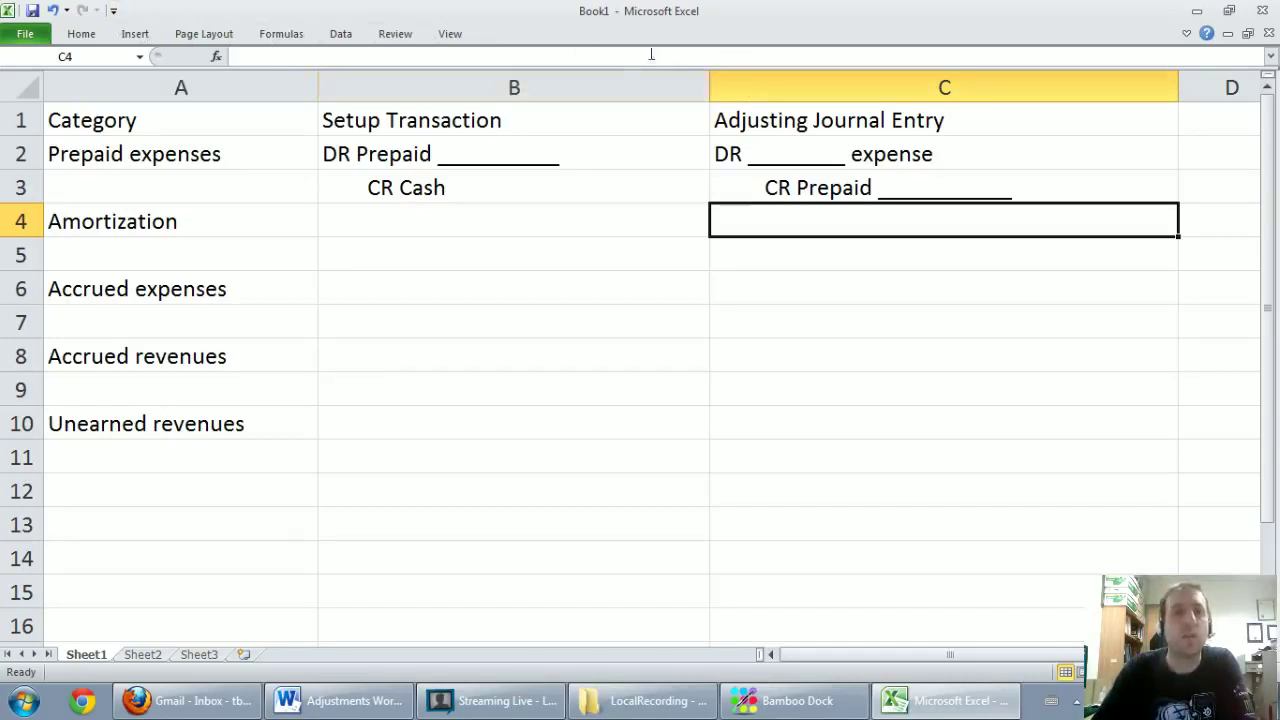
# - Apply a Thick Box Border around the prepaid expenses block, A2:C3
pyautogui.rightClick(729, 27)
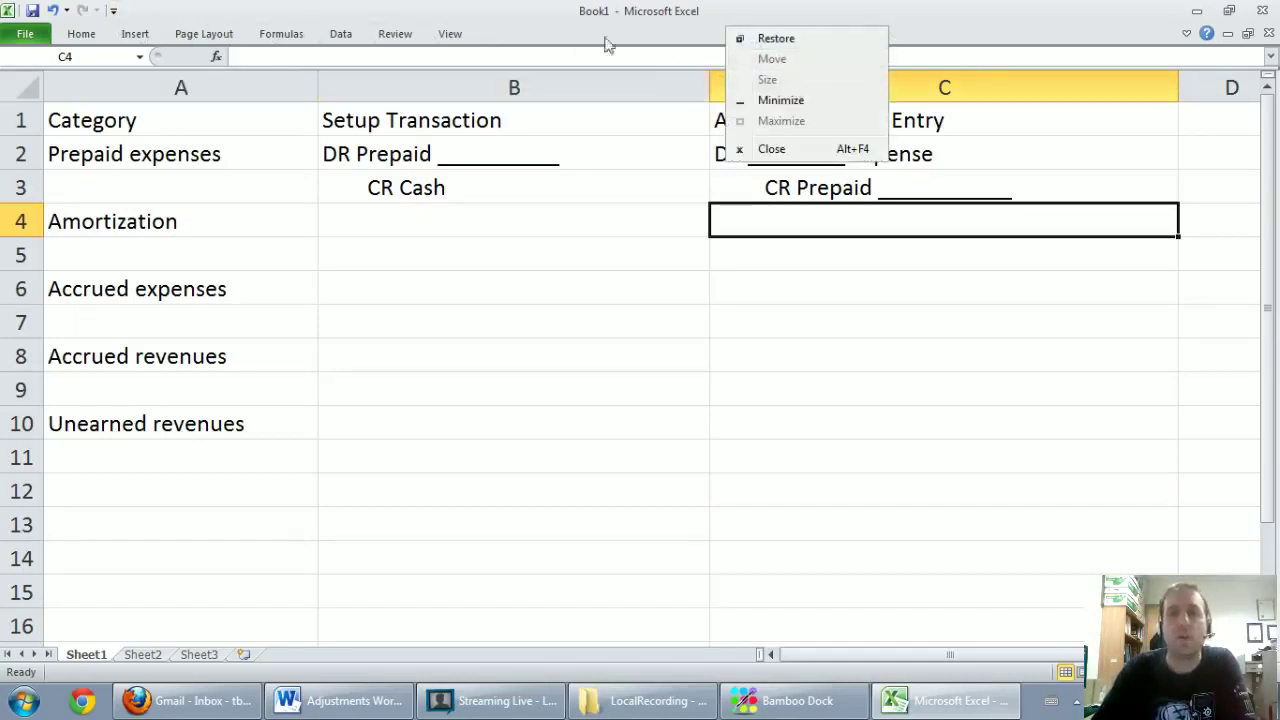
pyautogui.click(93, 36)
pyautogui.click(81, 34)
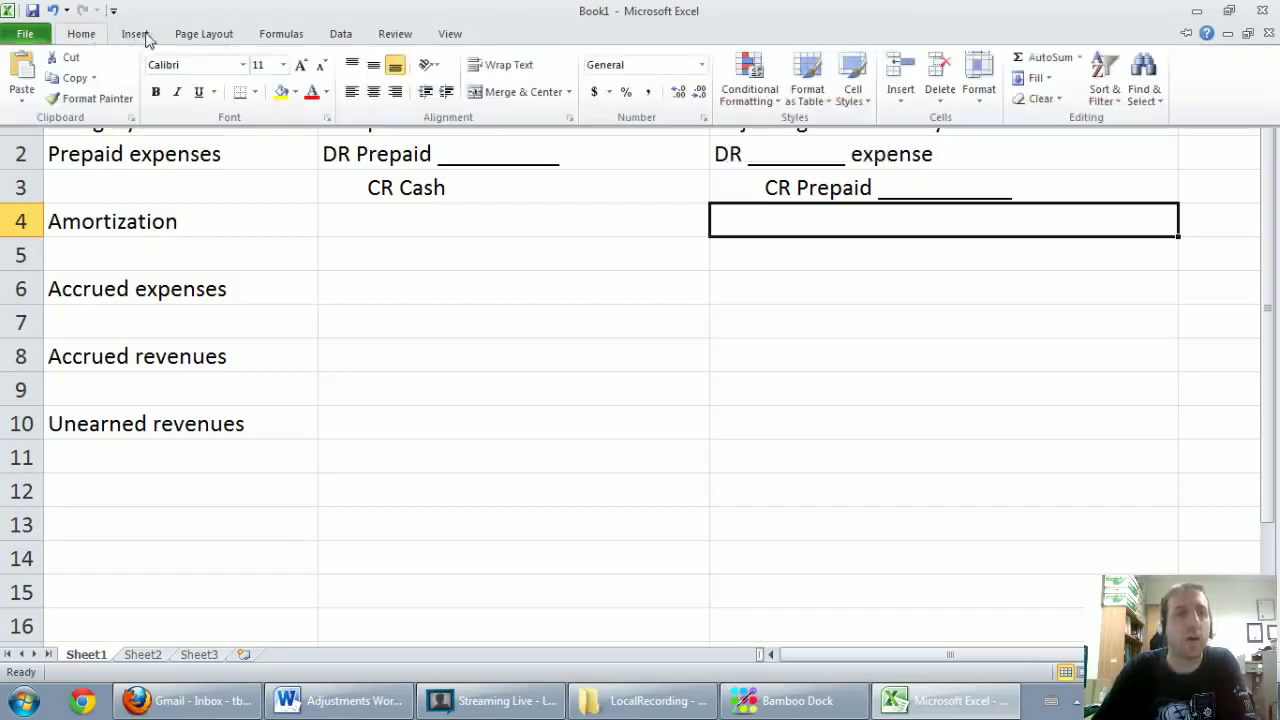
pyautogui.click(108, 134)
pyautogui.moveTo(116, 137); pyautogui.dragTo(820, 182)
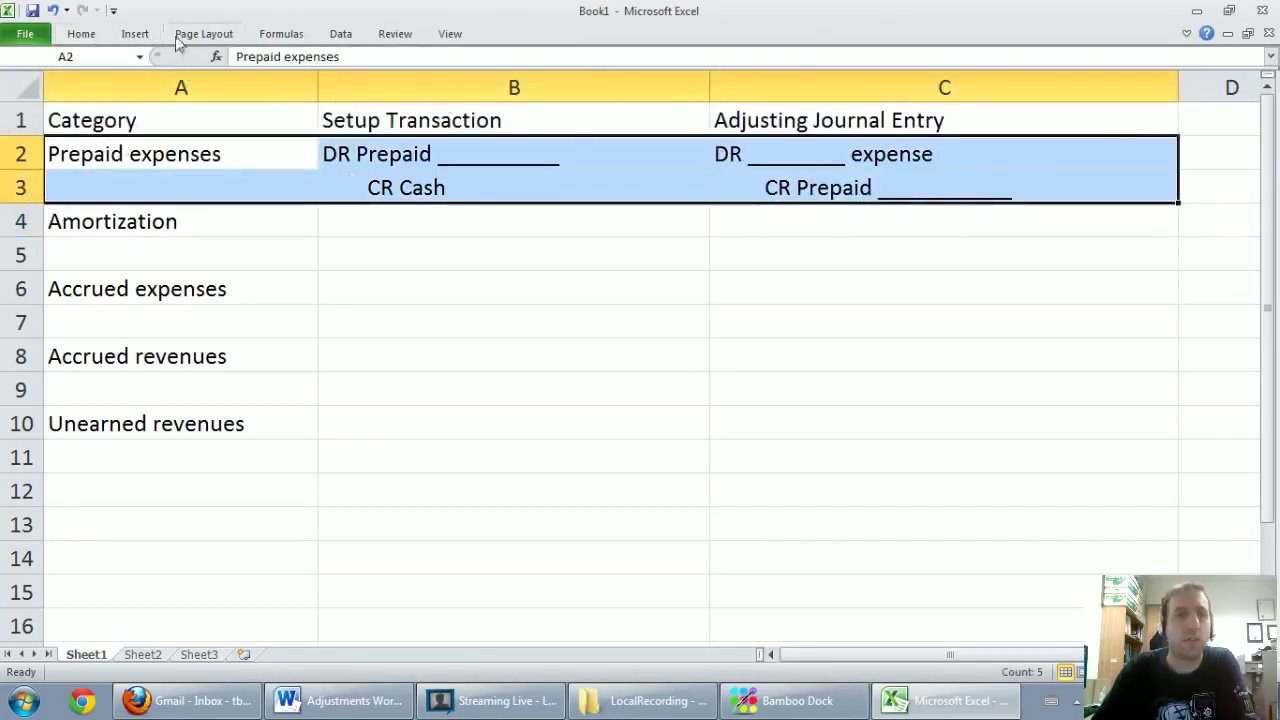
pyautogui.click(81, 34)
pyautogui.click(255, 92)
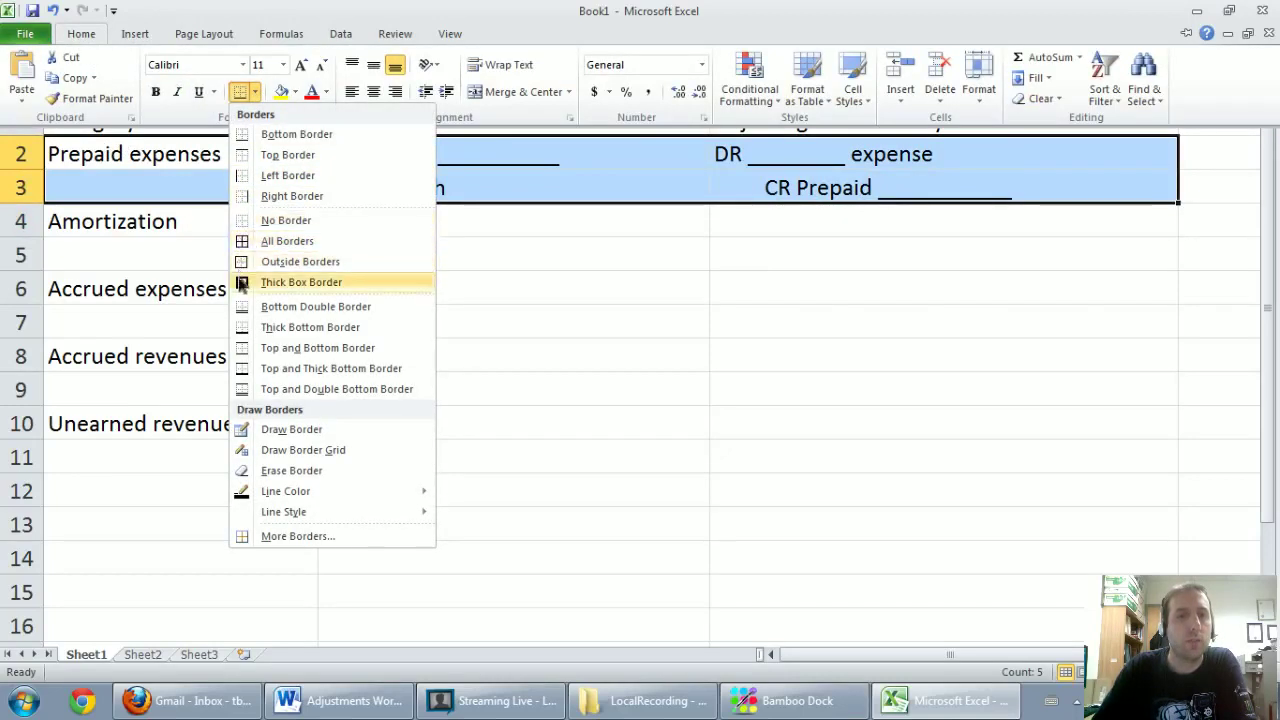
pyautogui.click(285, 282)
# - Enter "DR Capital Asset" in B4 as the debit line of the amortization setup transaction
pyautogui.click(646, 283)
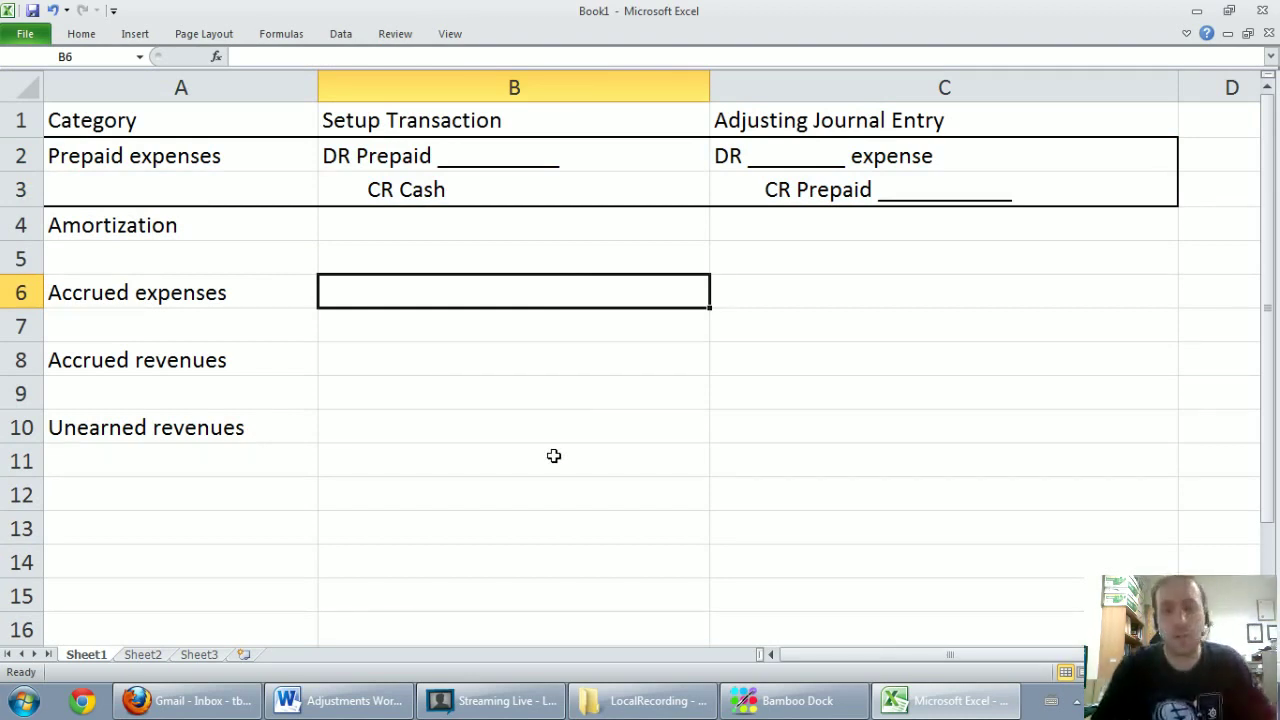
pyautogui.press('Up')
pyautogui.press('Up')
pyautogui.write('D')
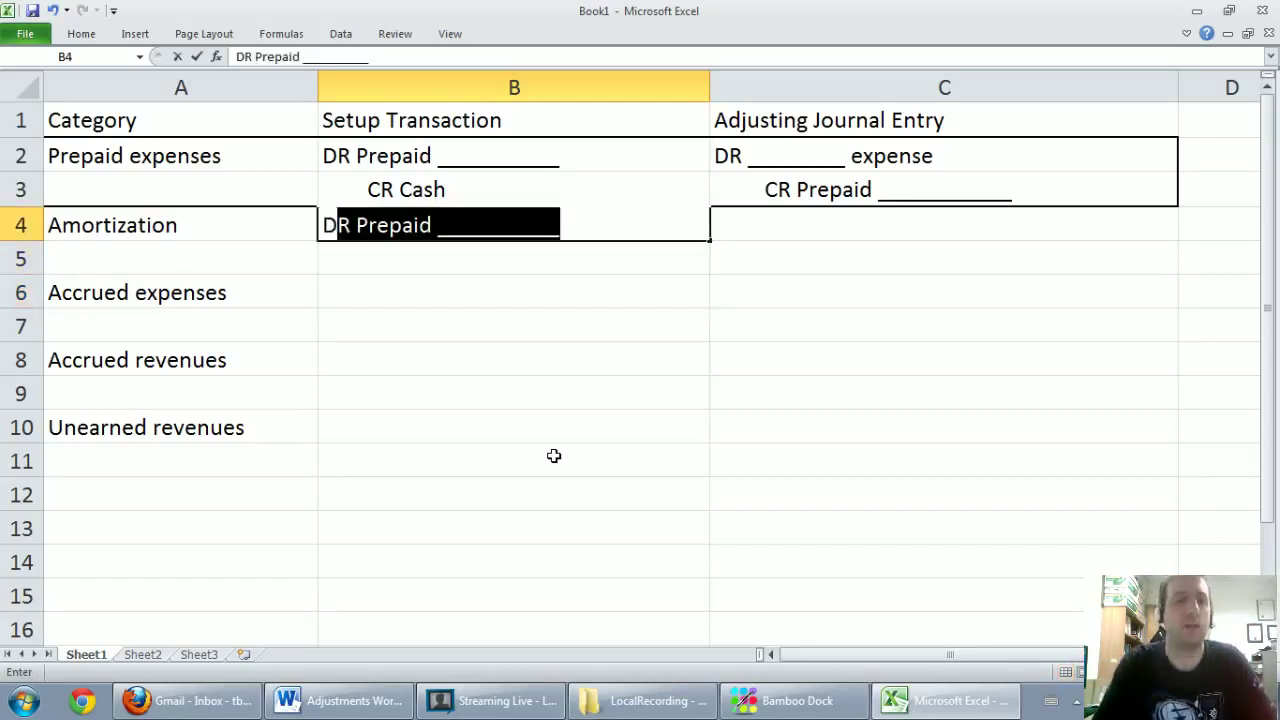
pyautogui.write('R Ass')
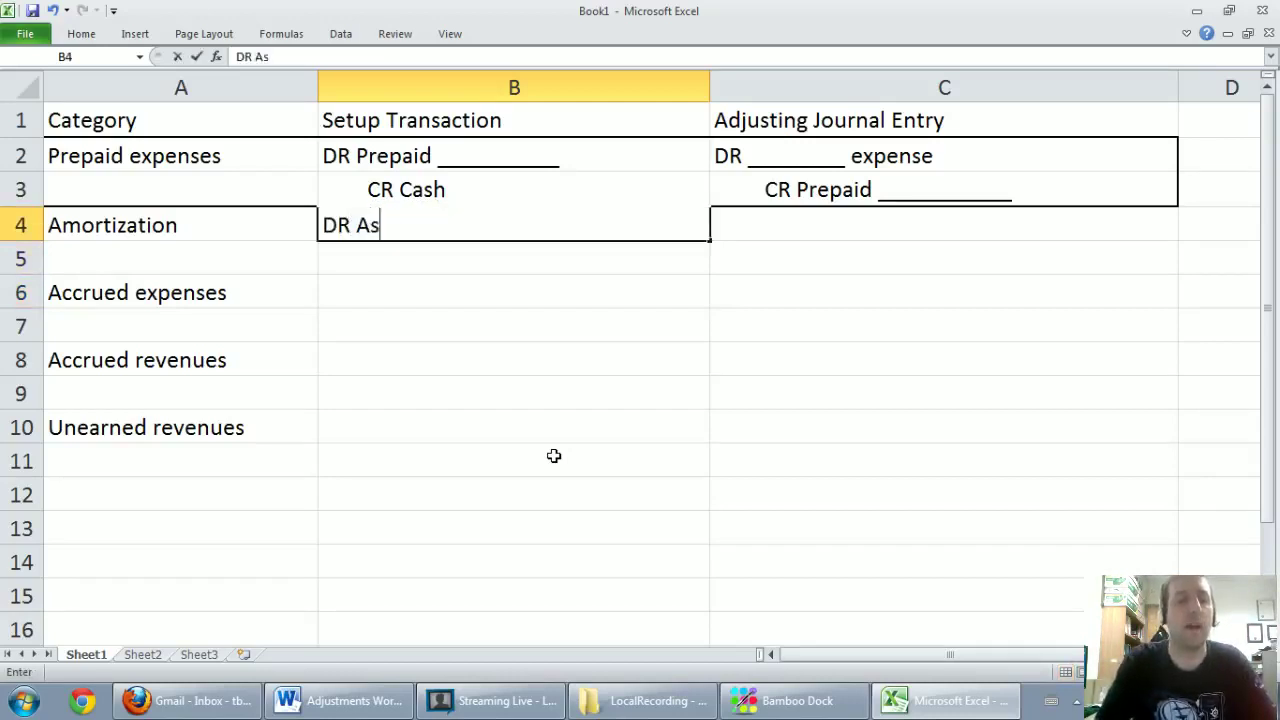
pyautogui.press('BackSpace')
pyautogui.press('BackSpace')
pyautogui.press('BackSpace')
pyautogui.write('Capi')
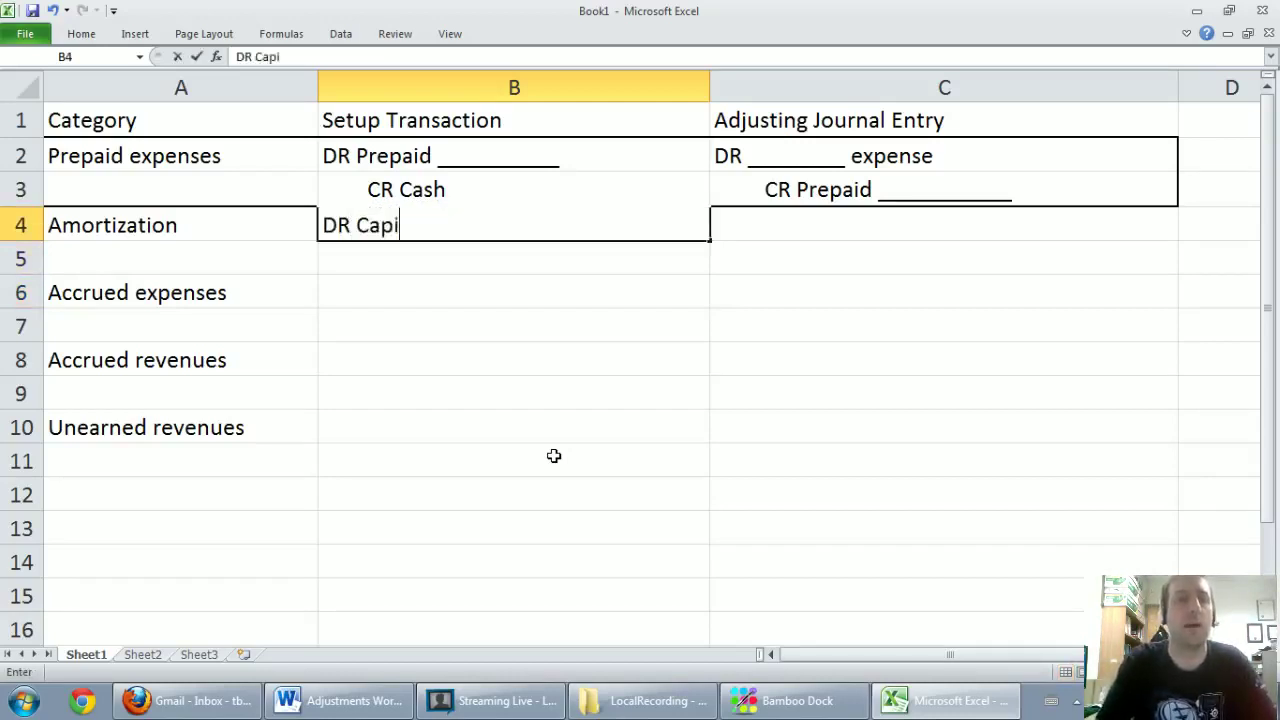
pyautogui.write('tal Asset')
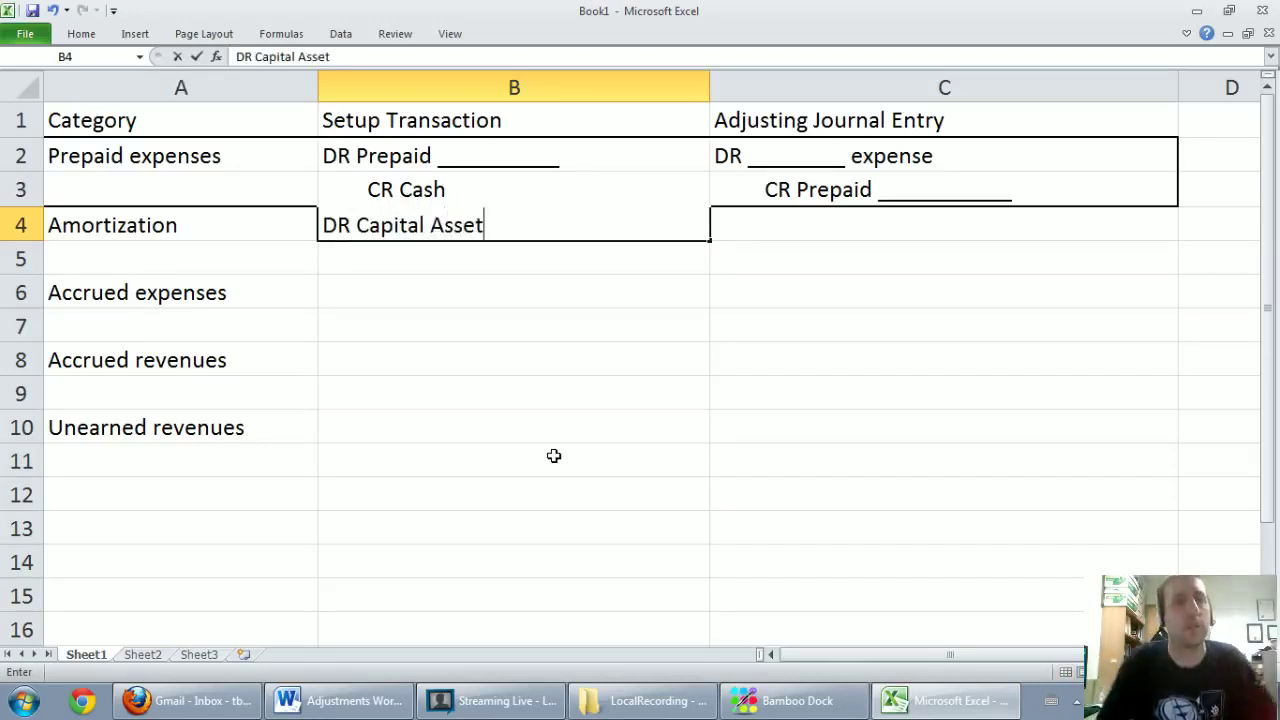
pyautogui.press('Return')
# - Enter an indented "CR Cash" in B5 as the credit line of the amortization setup transaction
pyautogui.write('n')
pyautogui.press('BackSpace')
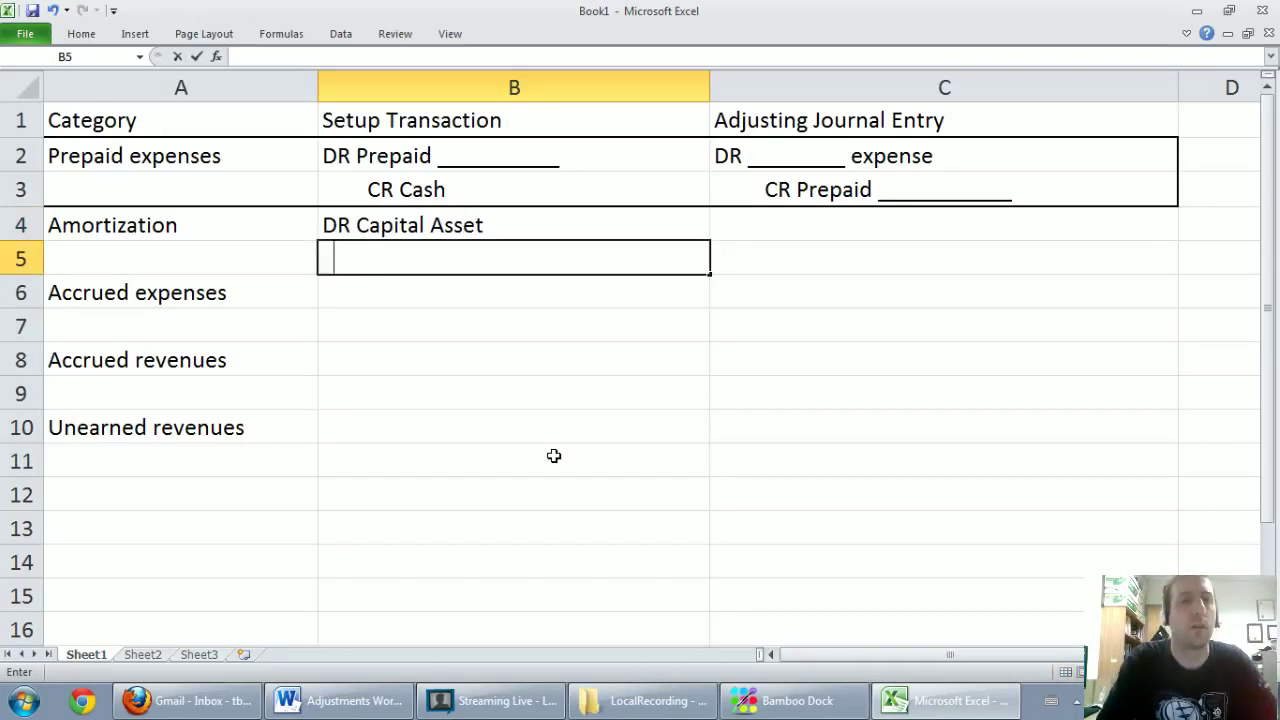
pyautogui.write('CRF')
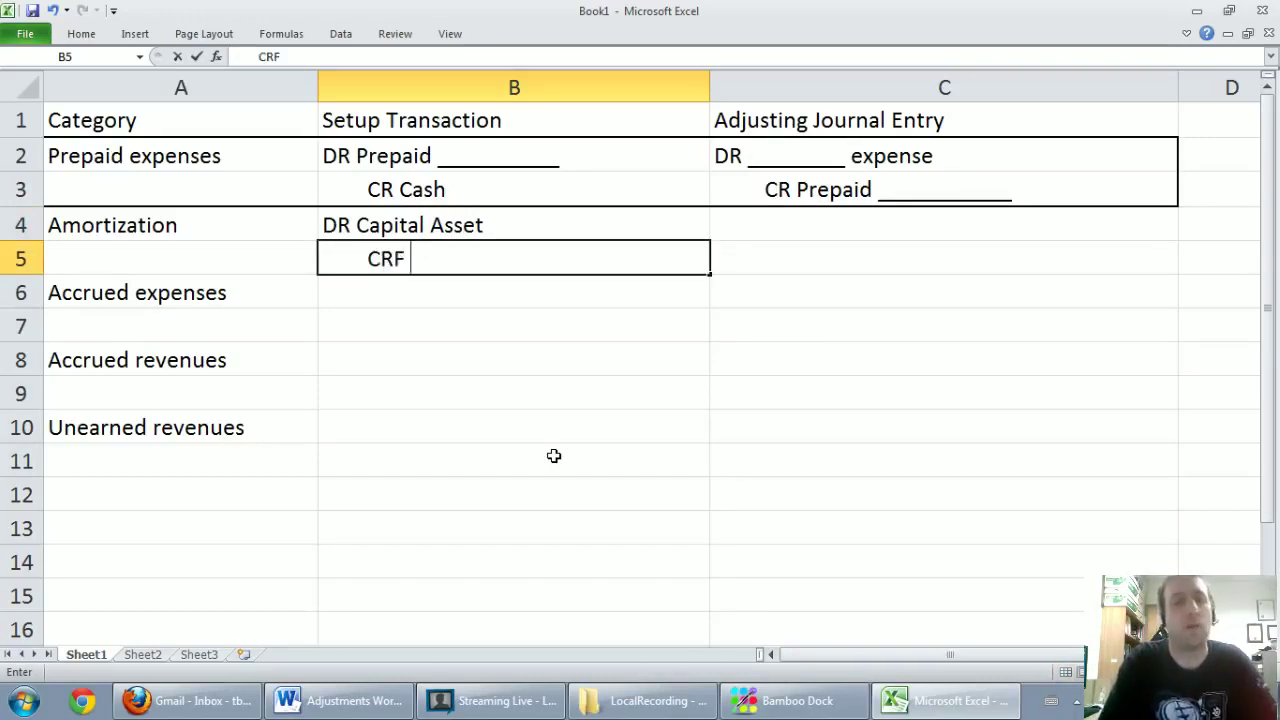
pyautogui.press('BackSpace')
pyautogui.write('Cash')
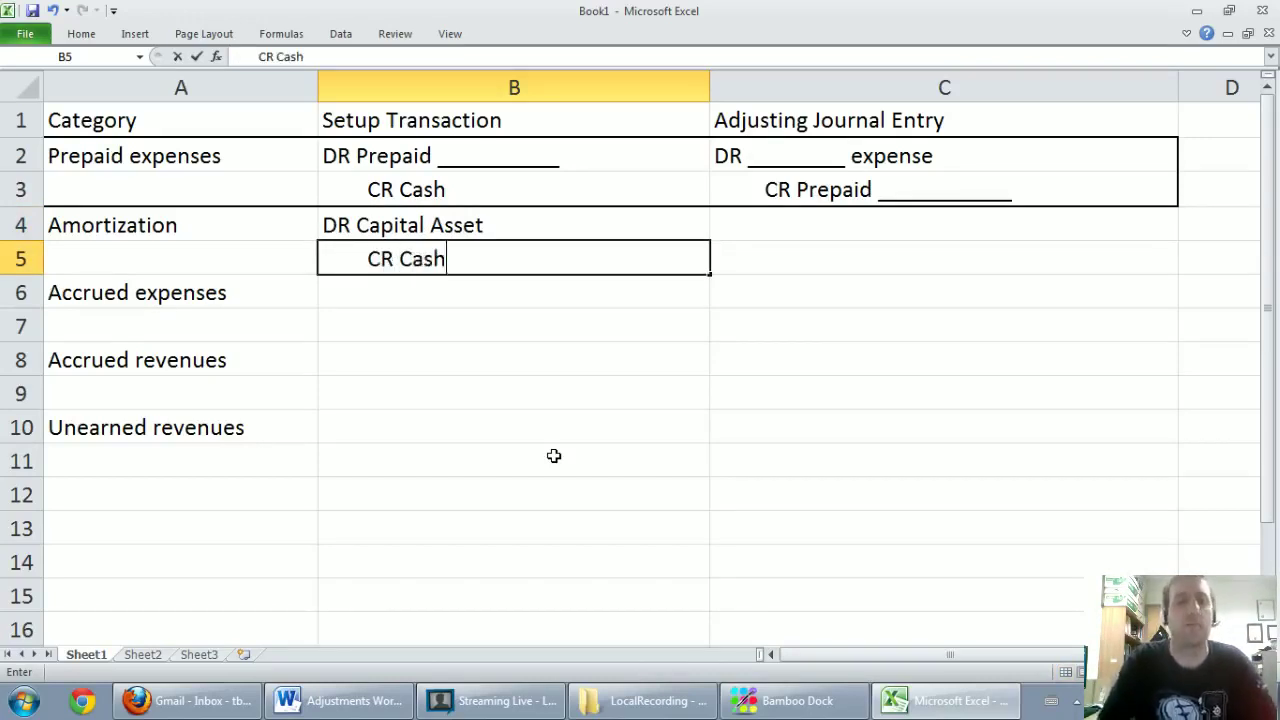
pyautogui.press('Return')
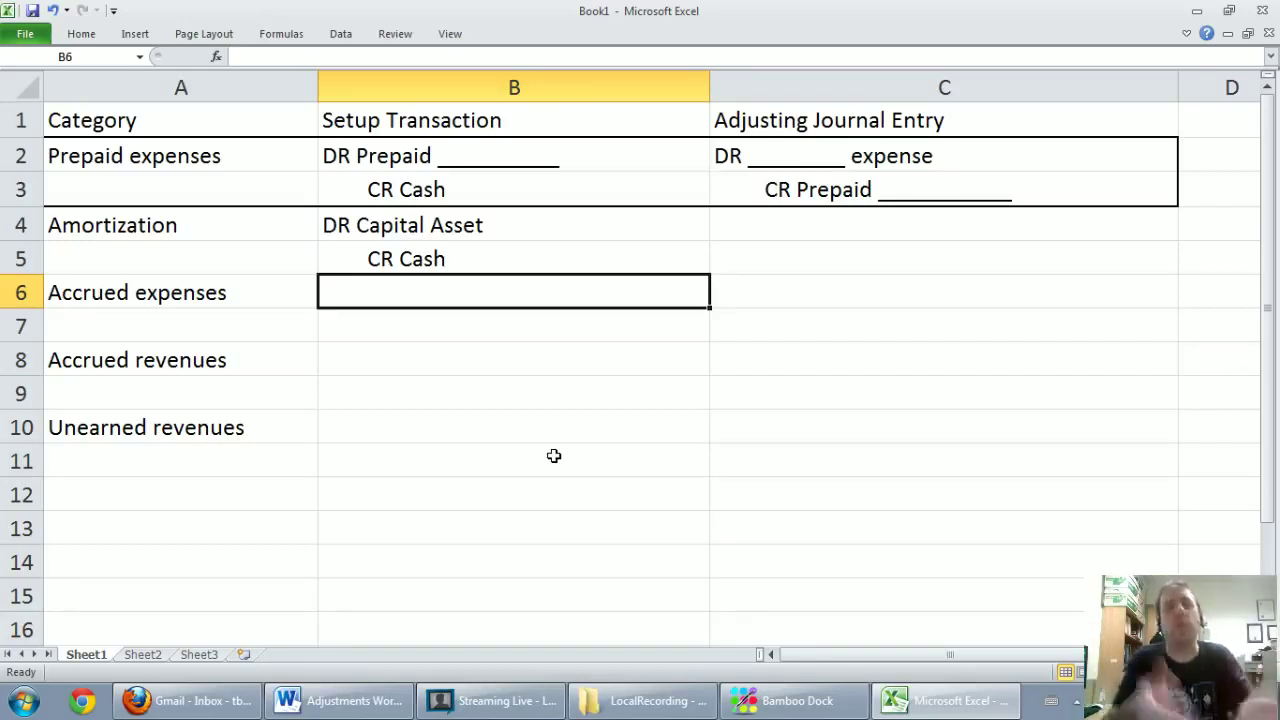
# - Enter "DR Amortization expense - Asset" in C4 as the debit line of the amortization adjusting entry
pyautogui.press('Right')
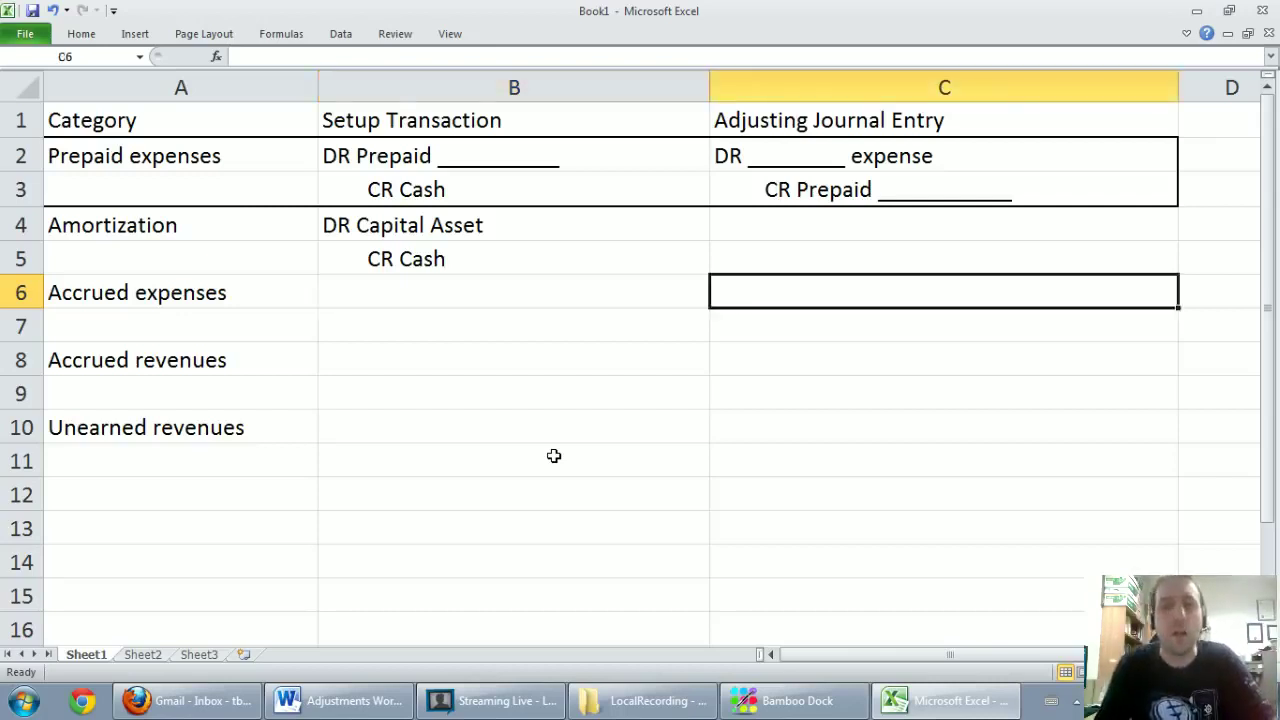
pyautogui.press('Up')
pyautogui.press('Up')
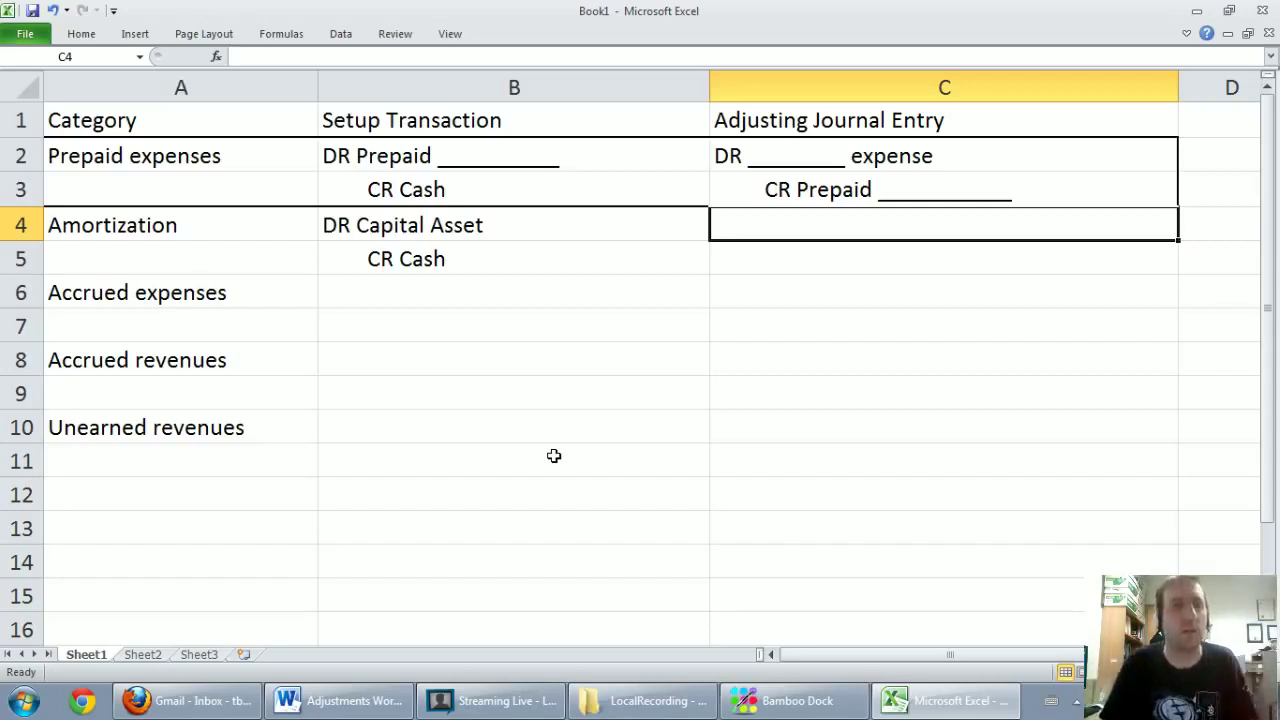
pyautogui.write('DR Amorti')
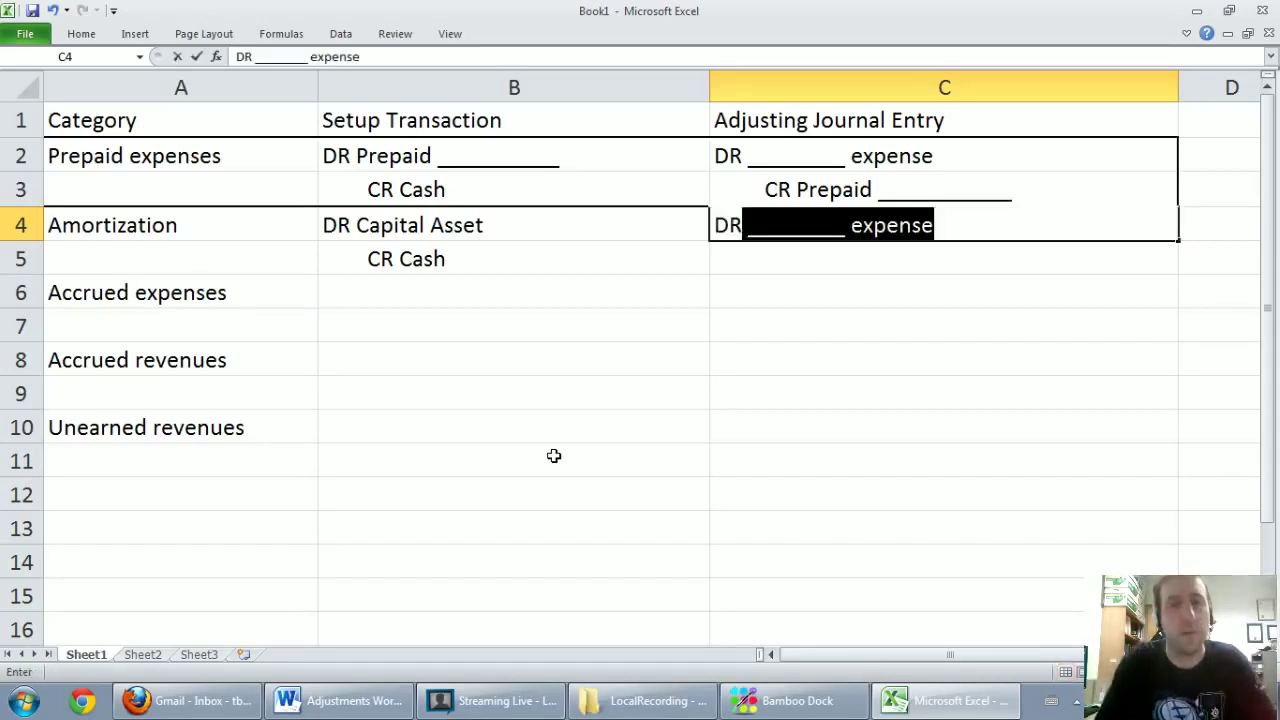
pyautogui.write('za')
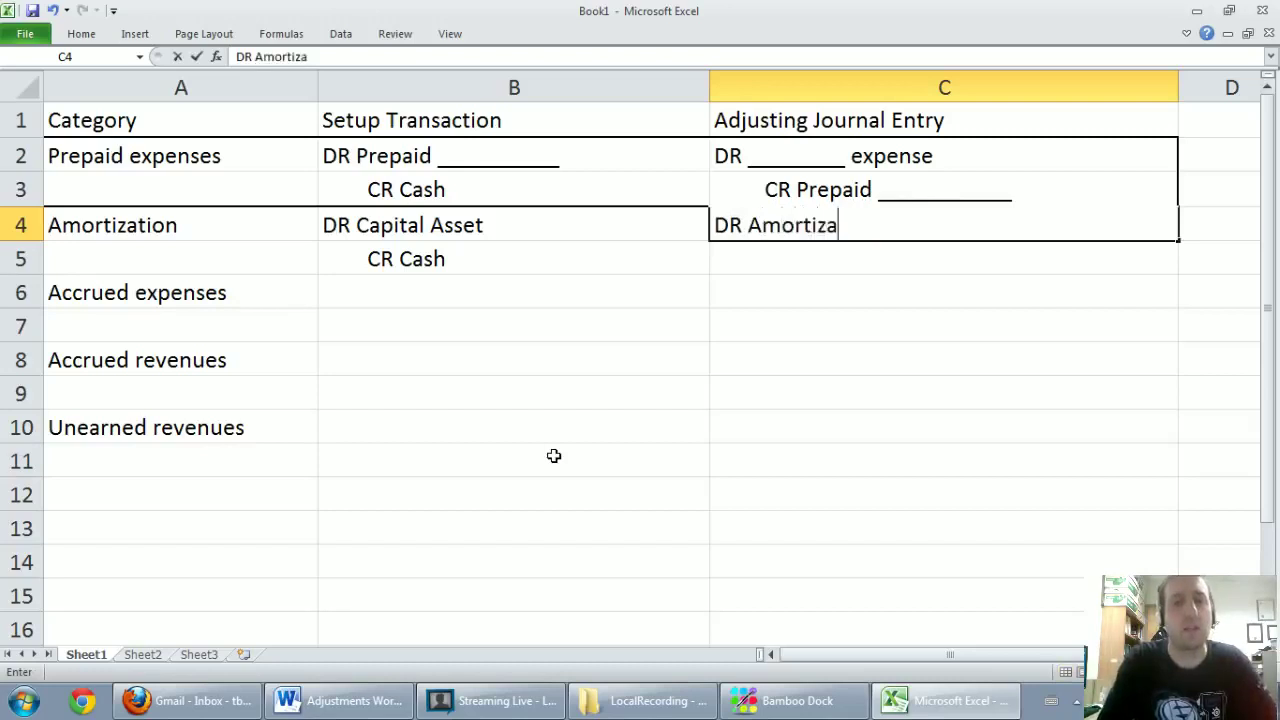
pyautogui.write('tion expen')
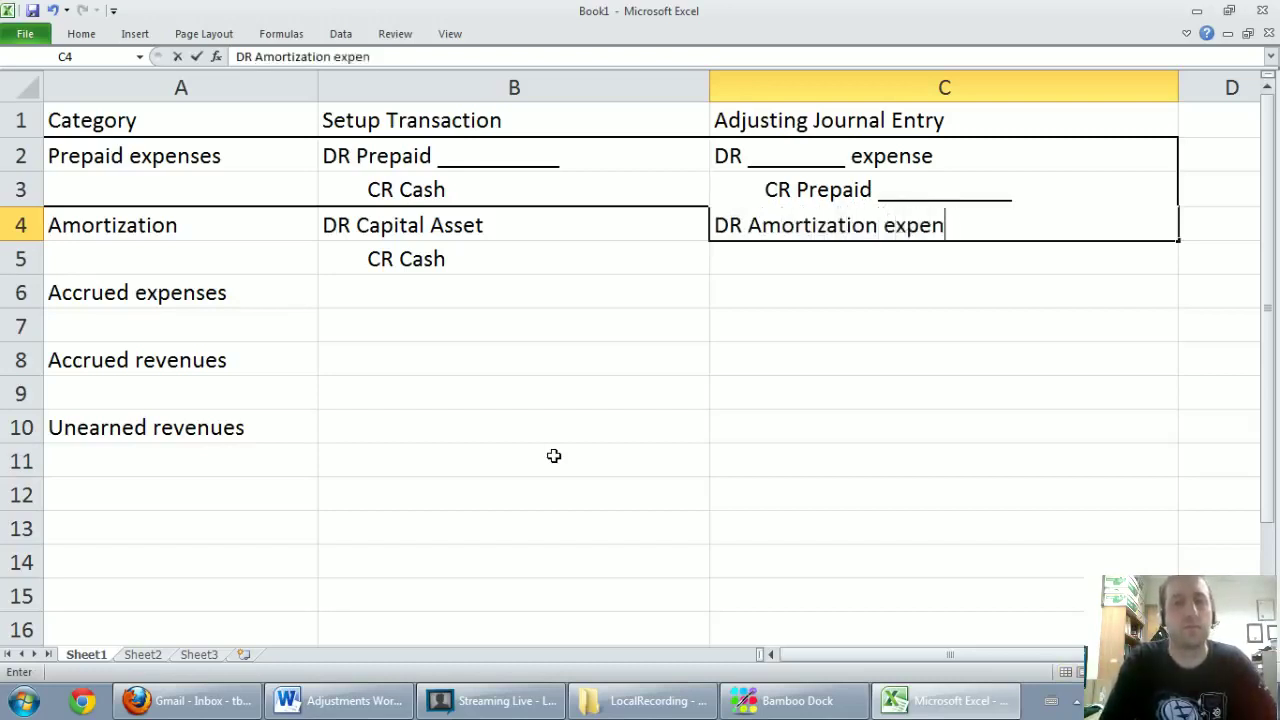
pyautogui.write('se - Asset')
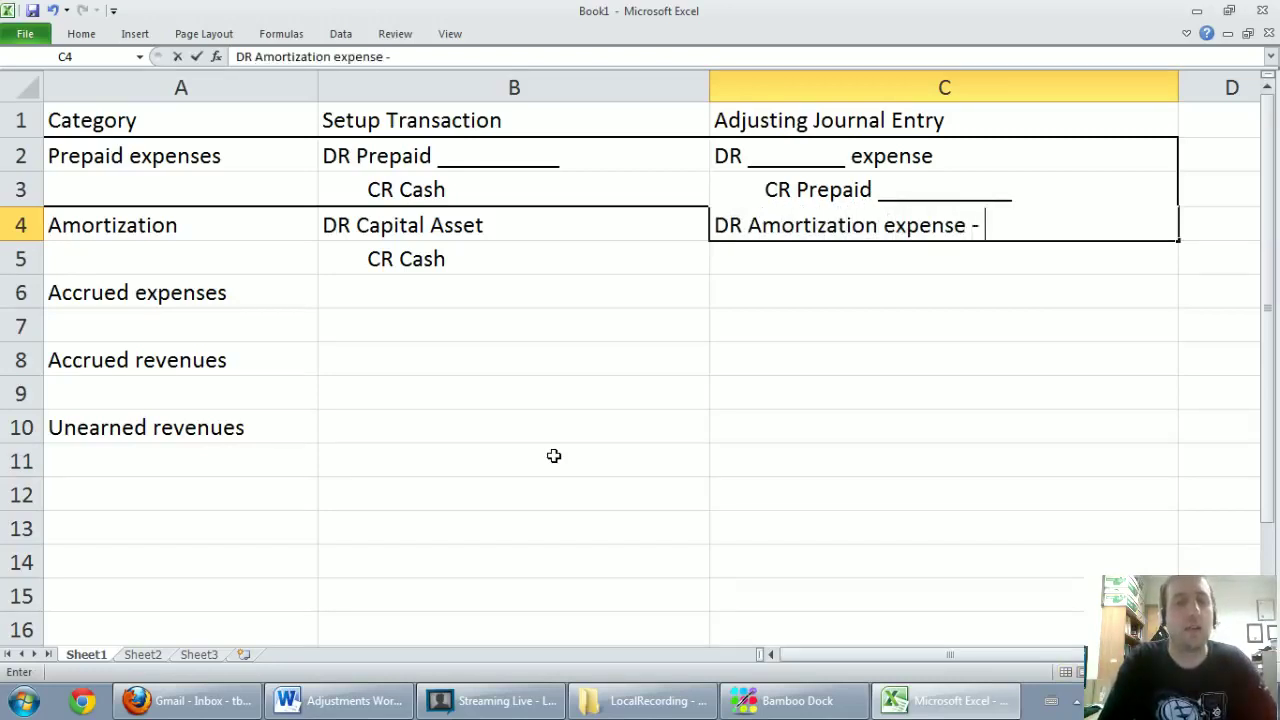
pyautogui.press('Return')
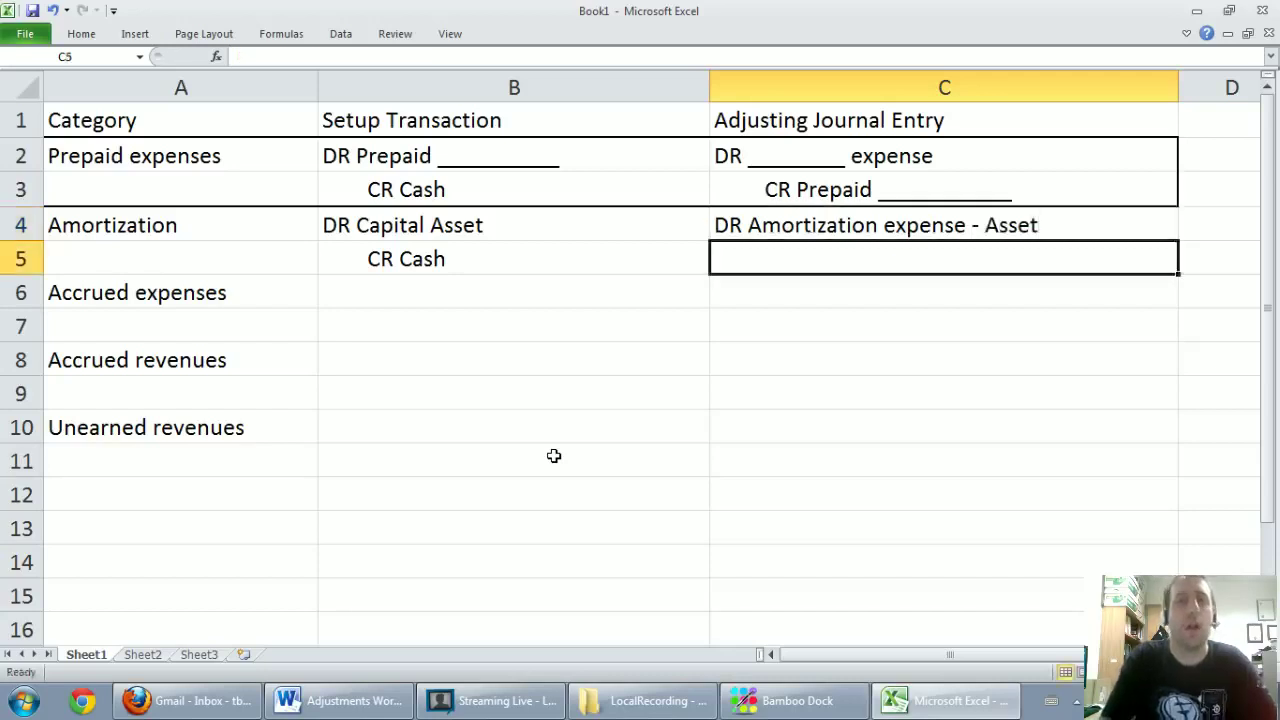
# - Enter an indented "CR Accumulated amortization - Asset" in C5 as the credit line of the amortization adjusting entry
pyautogui.write('CR ')
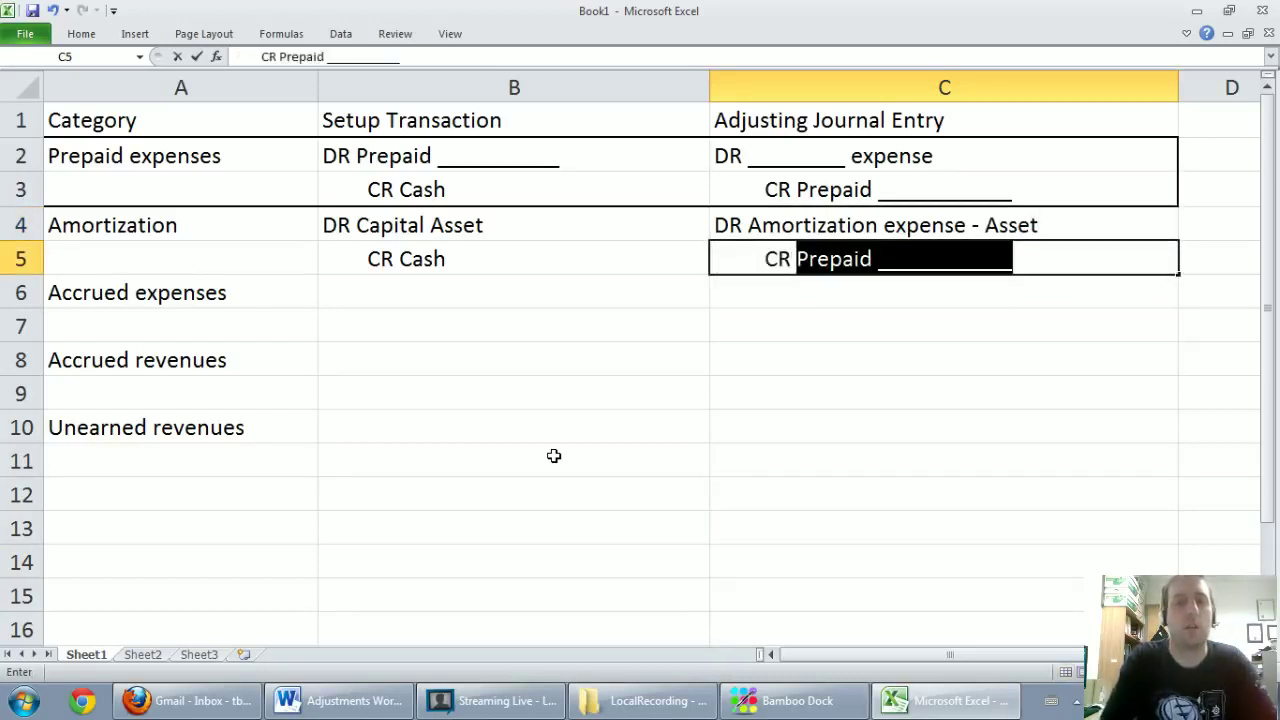
pyautogui.write('Accumulate')
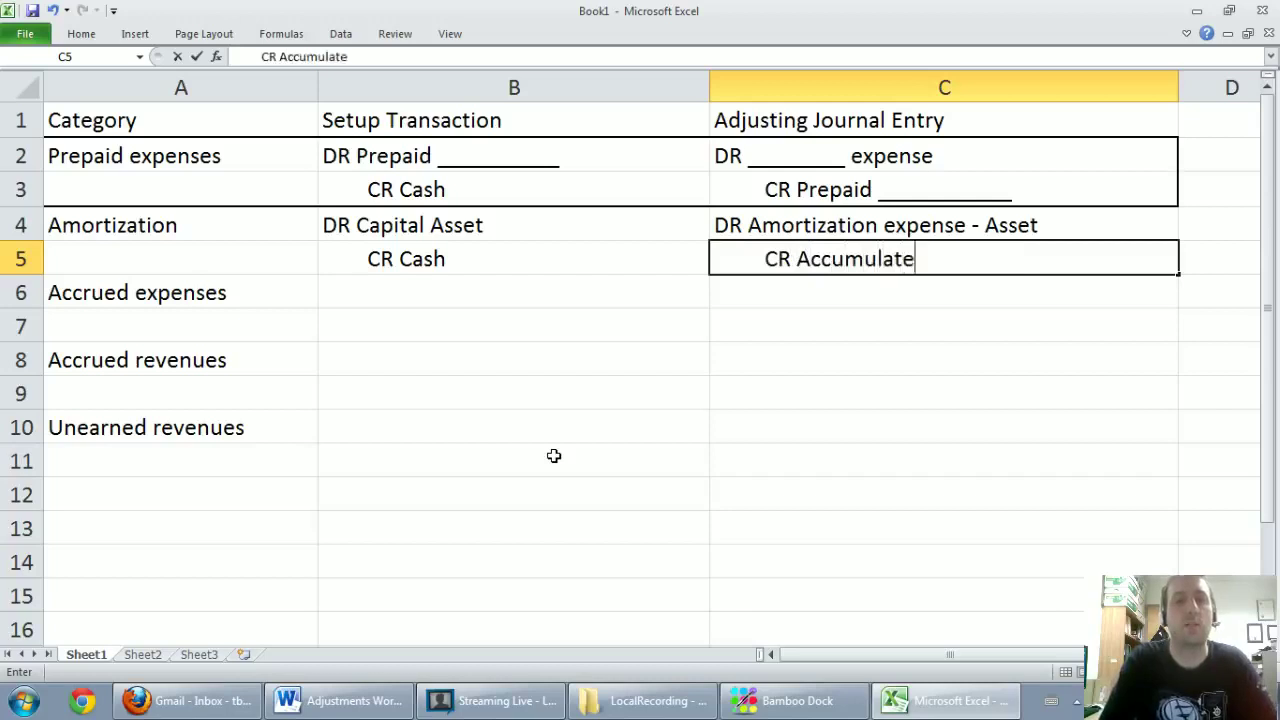
pyautogui.write('d amortizatio')
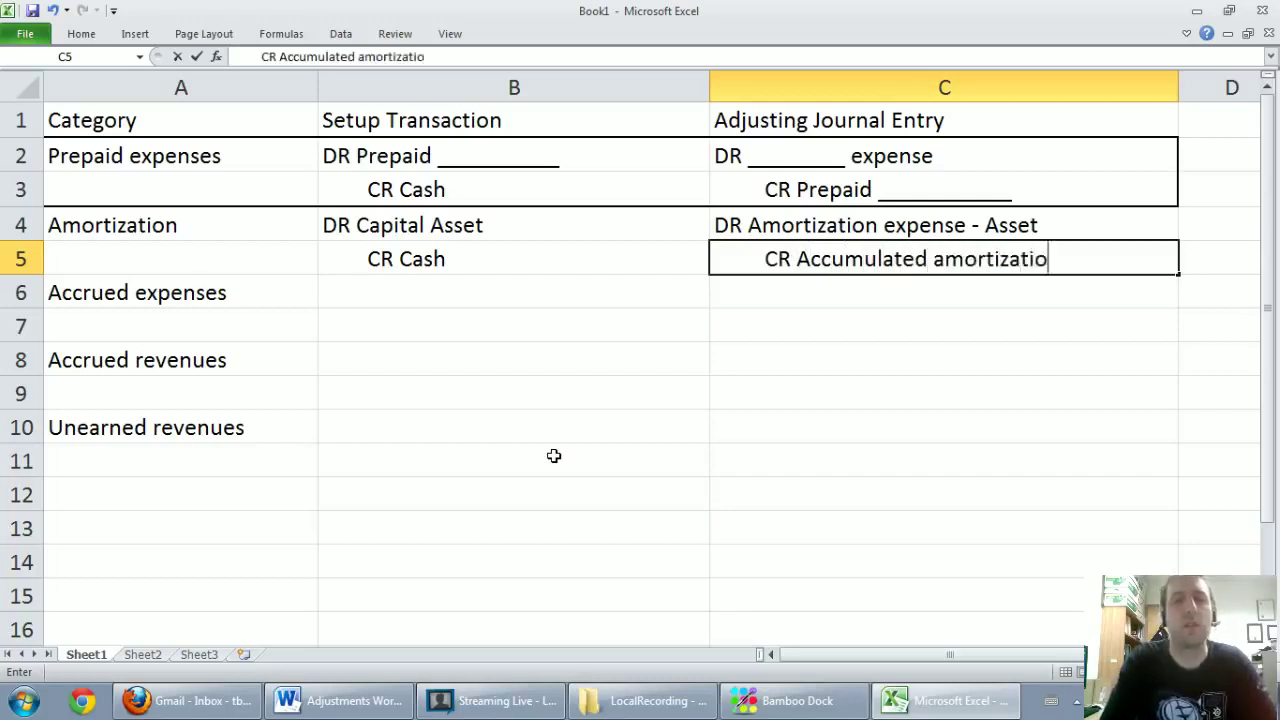
pyautogui.write('n - Asse')
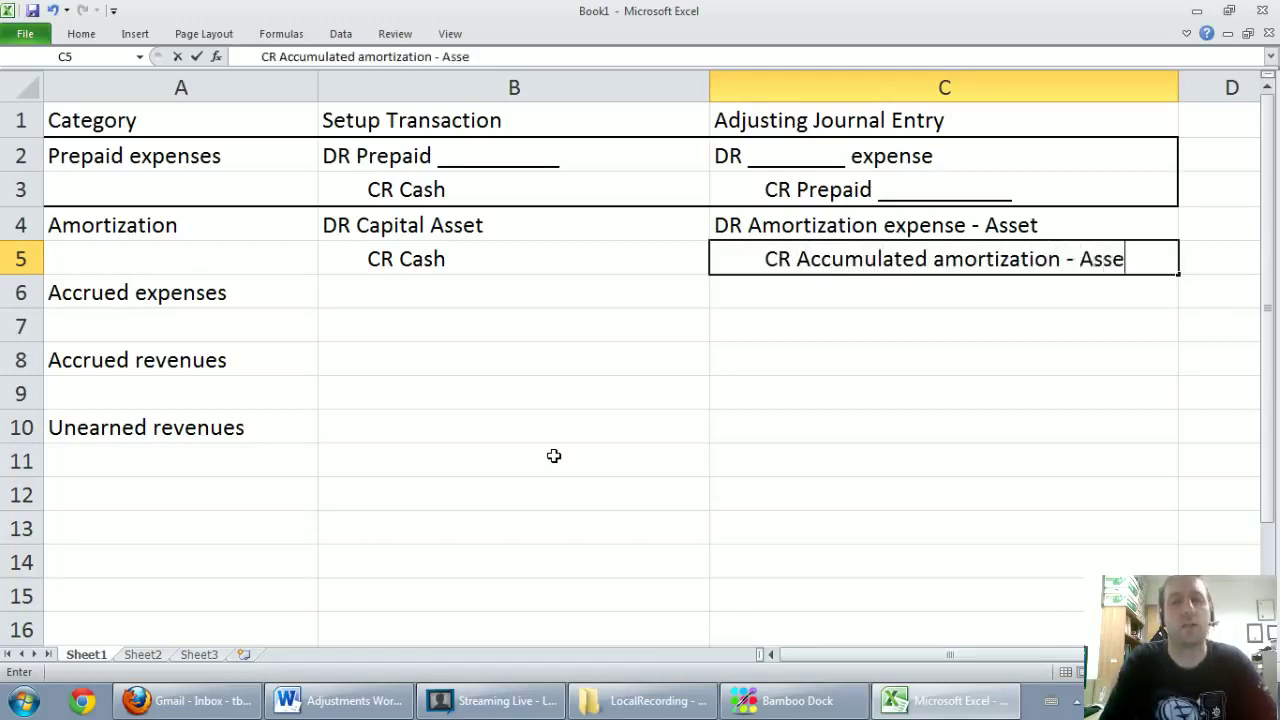
pyautogui.write('t')
pyautogui.press('Return')
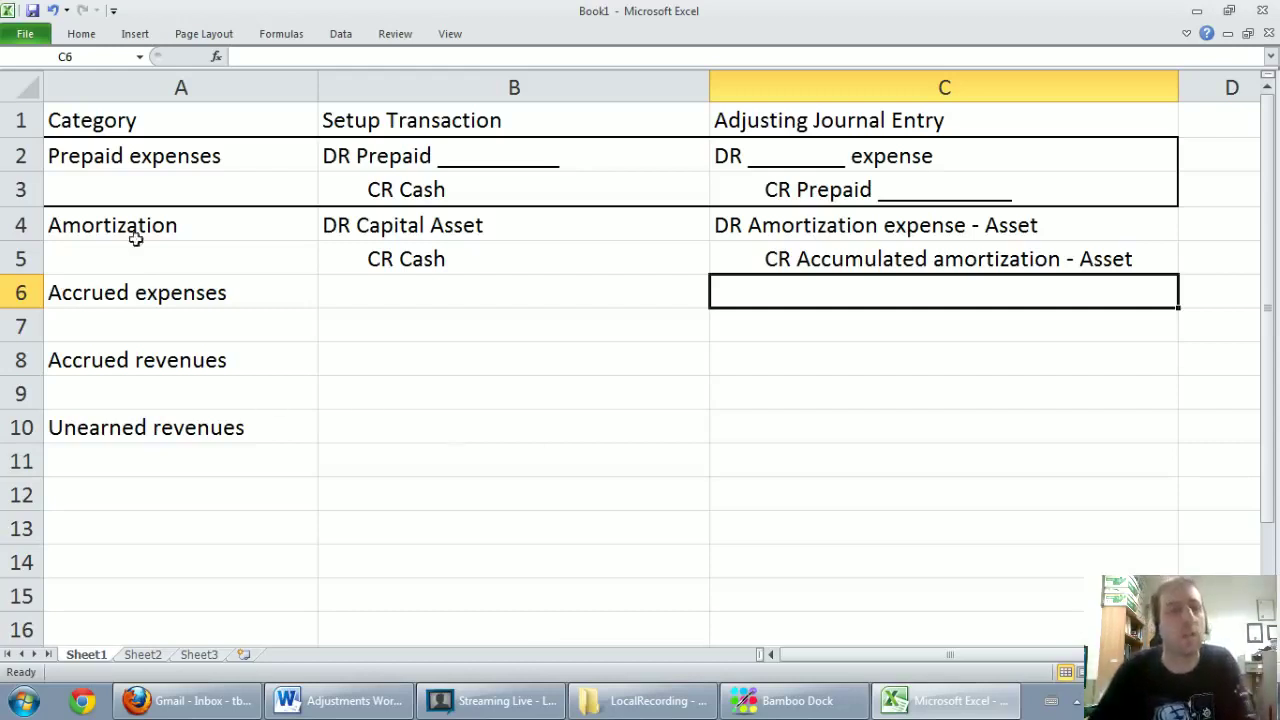
# - Apply the same thick box border around the amortization block, A4:C5
pyautogui.moveTo(118, 220); pyautogui.dragTo(878, 253)
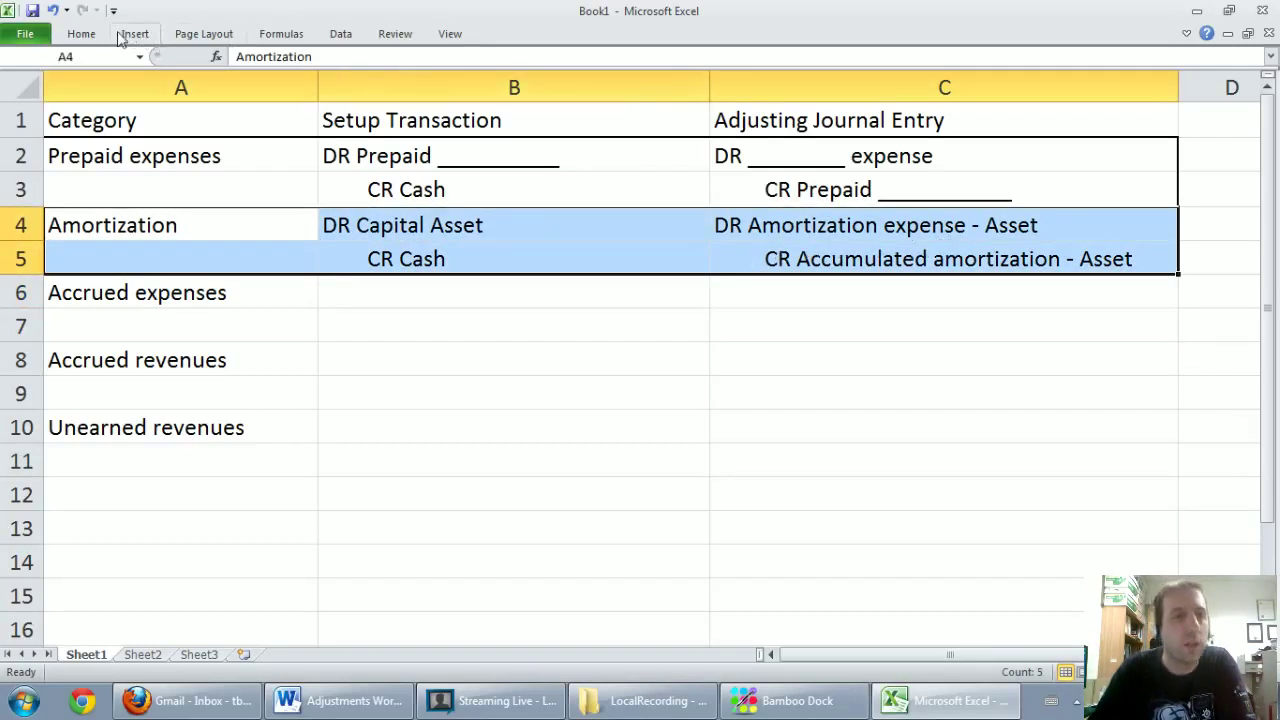
pyautogui.click(81, 34)
pyautogui.click(428, 191)
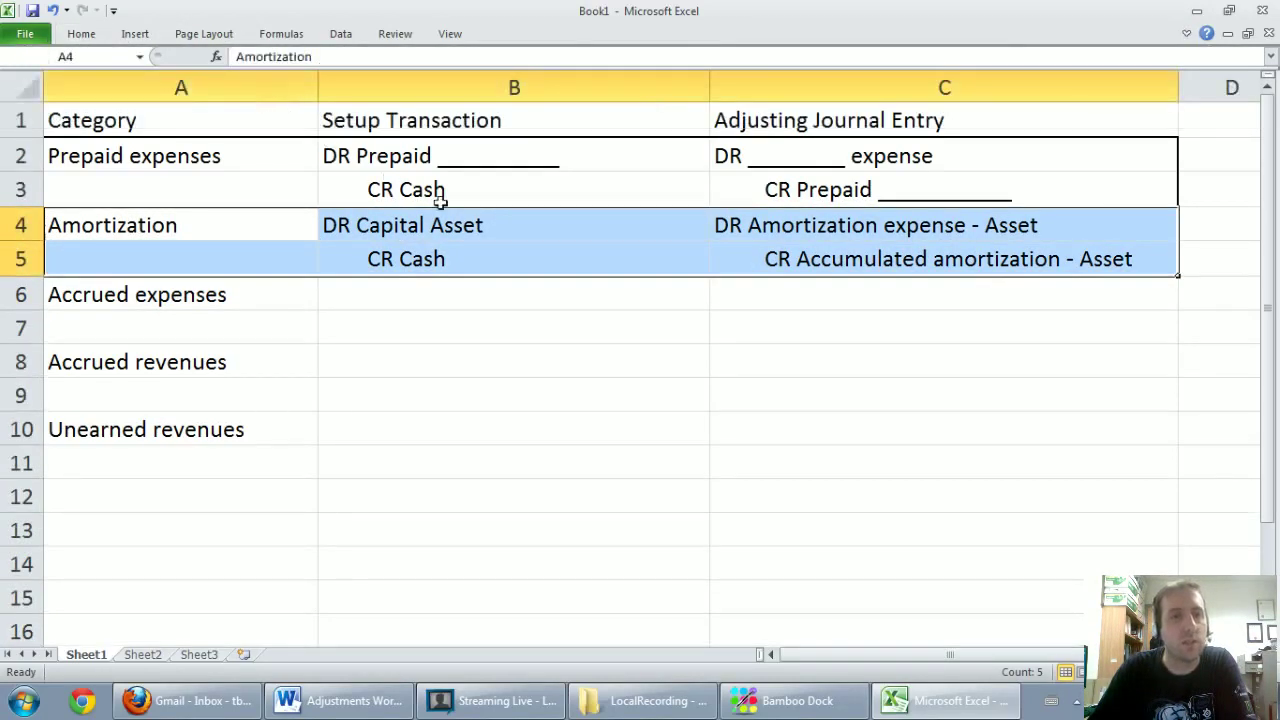